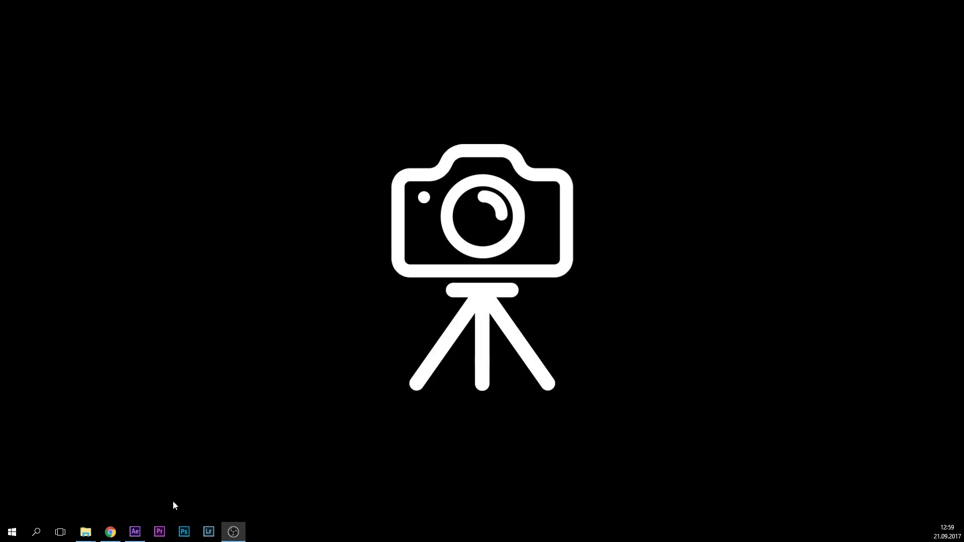
- Switch to After Effects and import the JPEG sequence starting at P2220226 from the done folder as footage
{"action": "left_click", "coordinate": [141, 536]}
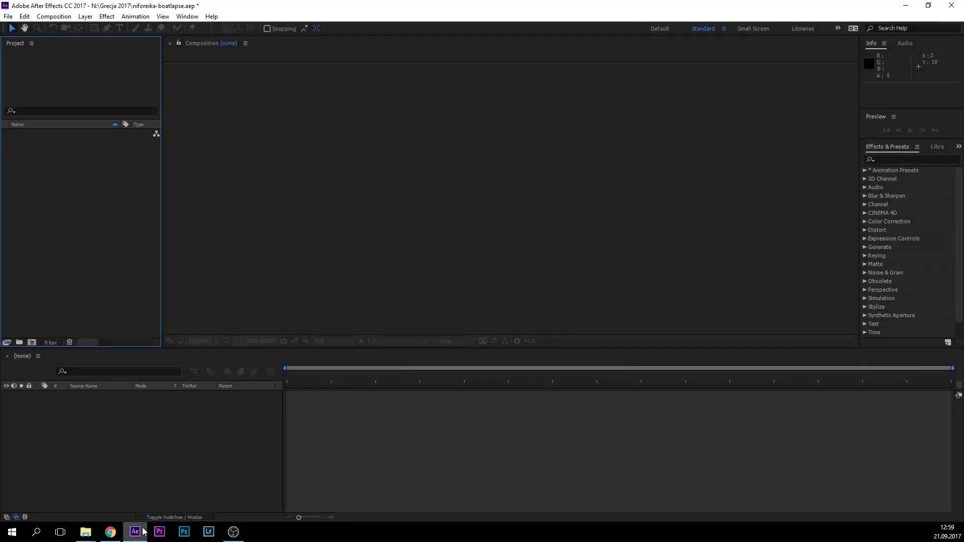
{"action": "double_click", "coordinate": [112, 197]}
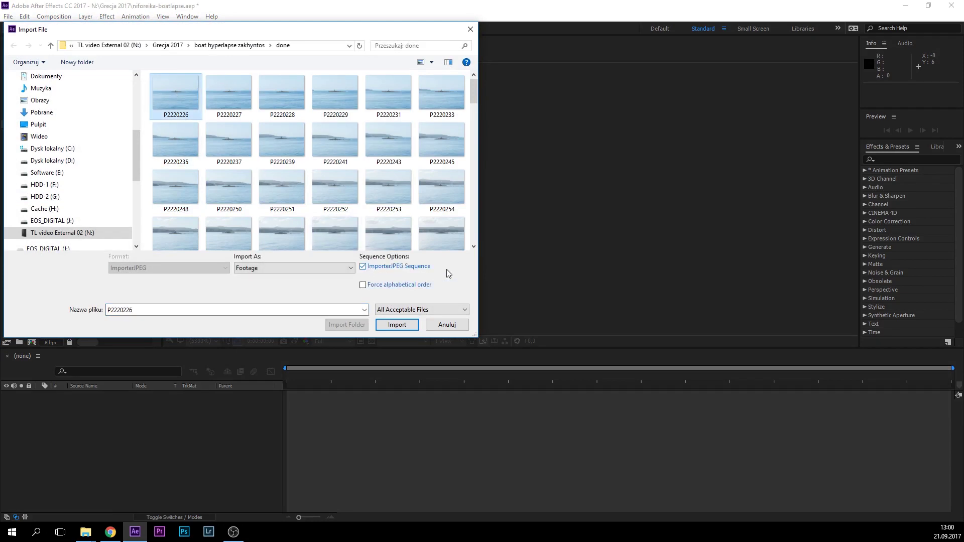
{"action": "left_click", "coordinate": [397, 324]}
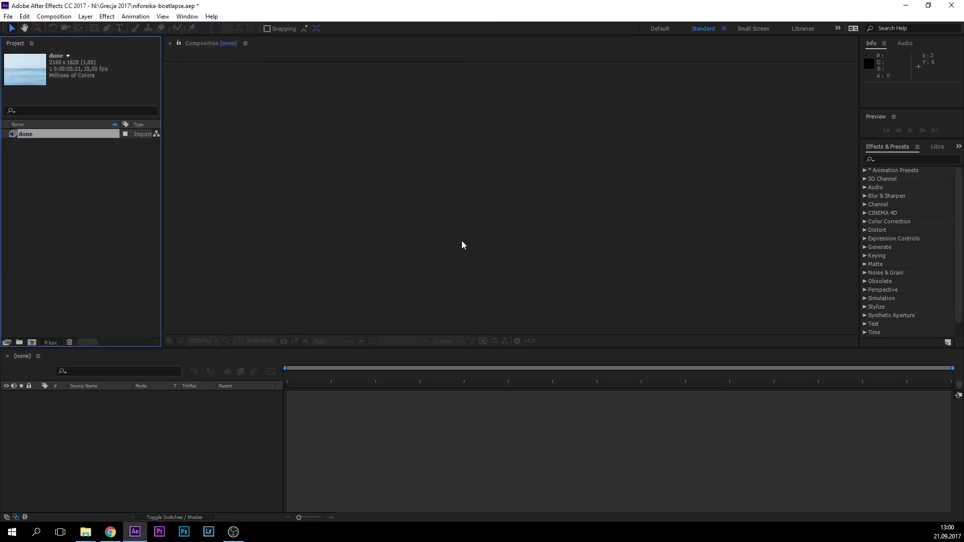
- Rename the imported done sequence as boatlapse, create a composition from it and preview the footage
{"action": "right_click", "coordinate": [89, 143]}
{"action": "left_click", "coordinate": [127, 295]}
{"action": "left_click_drag", "start_coordinate": [33, 339], "coordinate": [32, 341]}
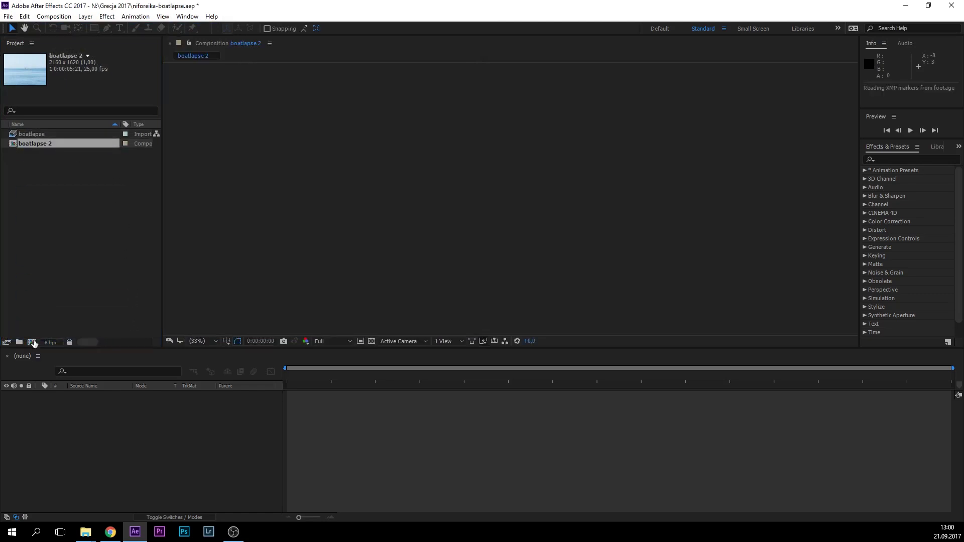
{"action": "key", "text": "space"}
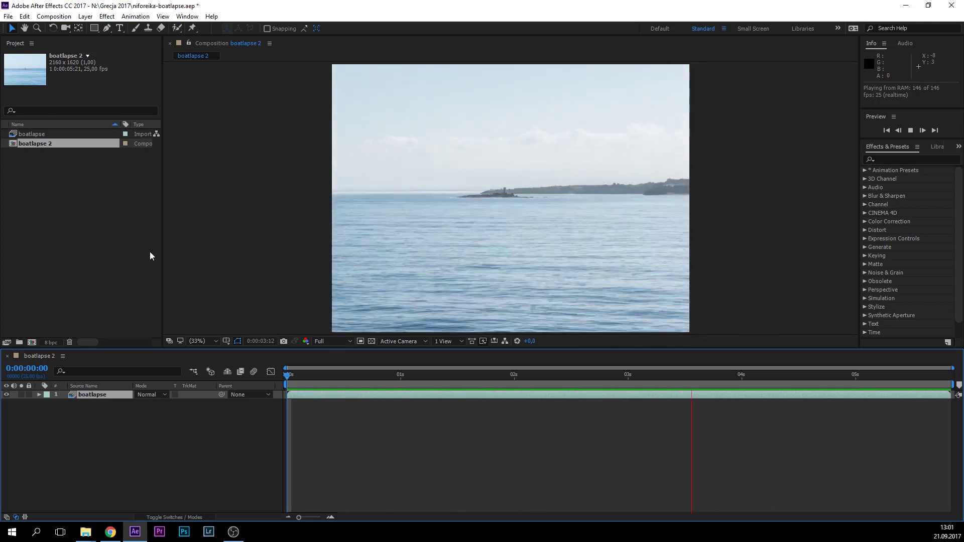
- Try stabilizing the boatlapse layer with Warp Stabilizer VFX, preview it and remove the effect
{"action": "left_click", "coordinate": [110, 396]}
{"action": "right_click", "coordinate": [110, 392]}
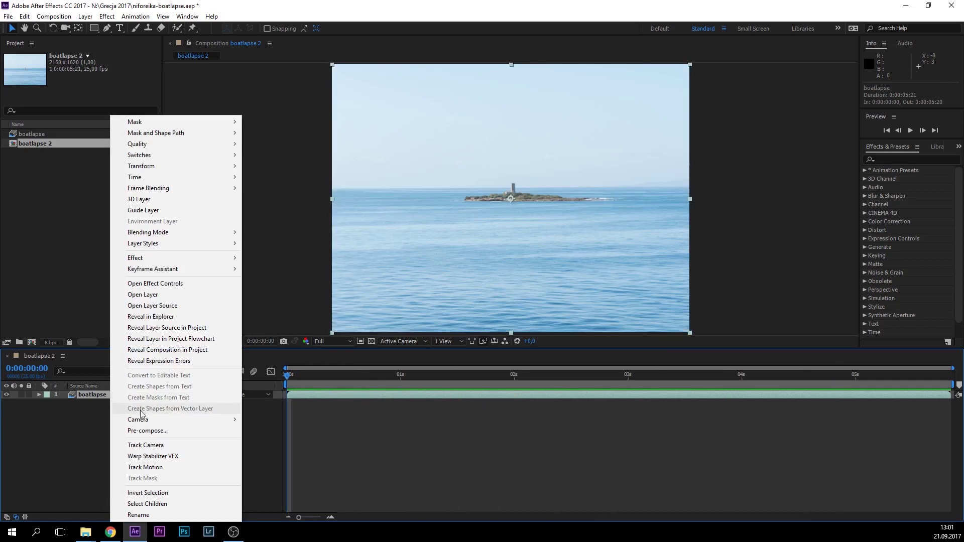
{"action": "left_click", "coordinate": [153, 456]}
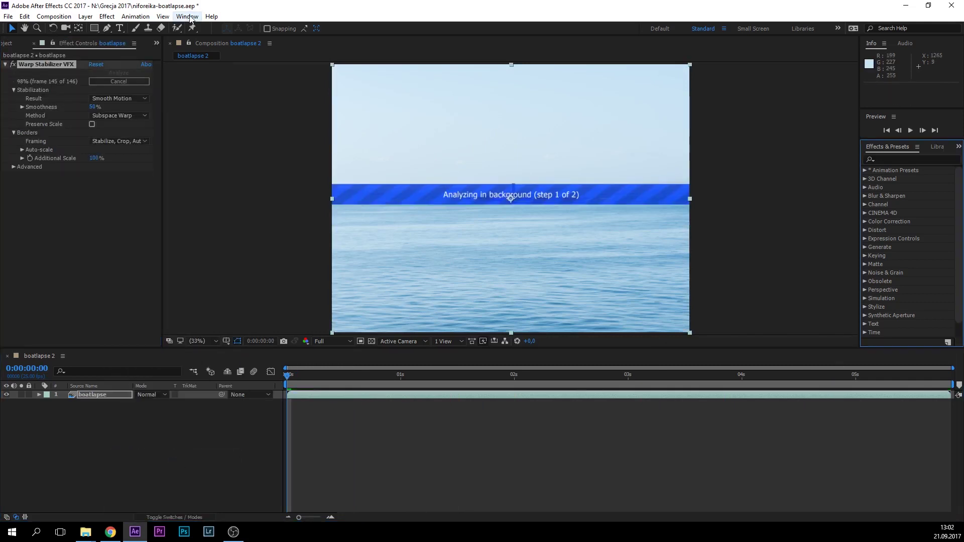
{"action": "key", "text": "space"}
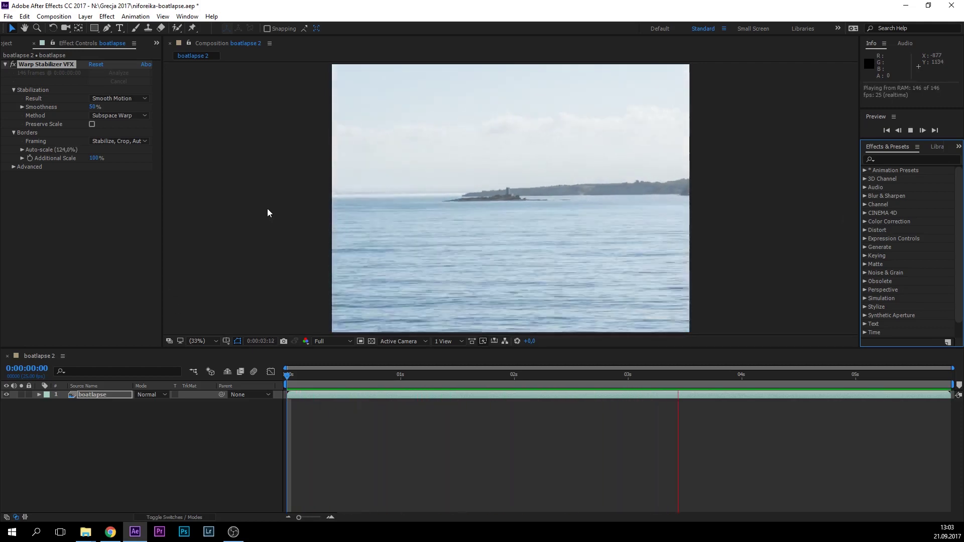
{"action": "left_click", "coordinate": [301, 376]}
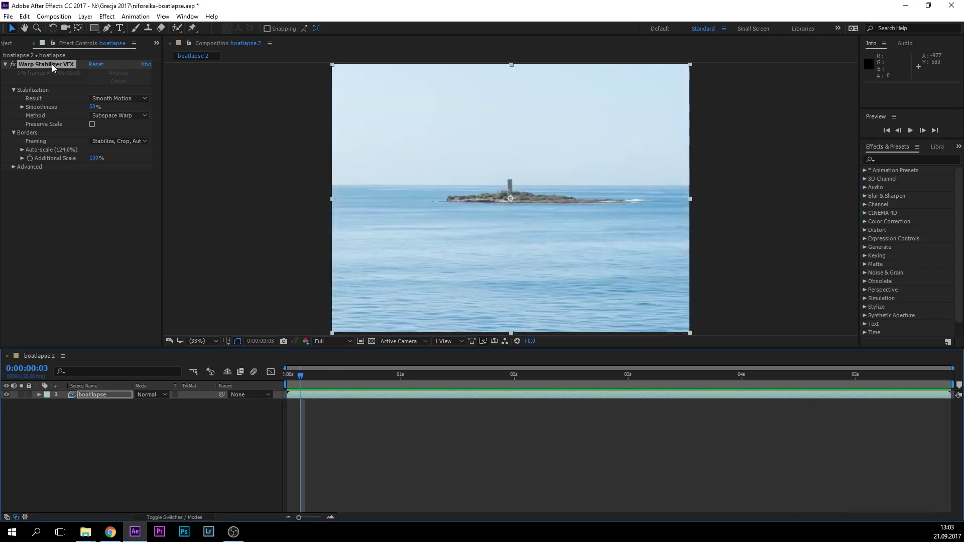
{"action": "key", "text": "Delete"}
- Show the Tracker and start Stabilize Motion with position tracking on the boatlapse layer, with the full clip visible in the timeline
{"action": "left_click", "coordinate": [186, 17]}
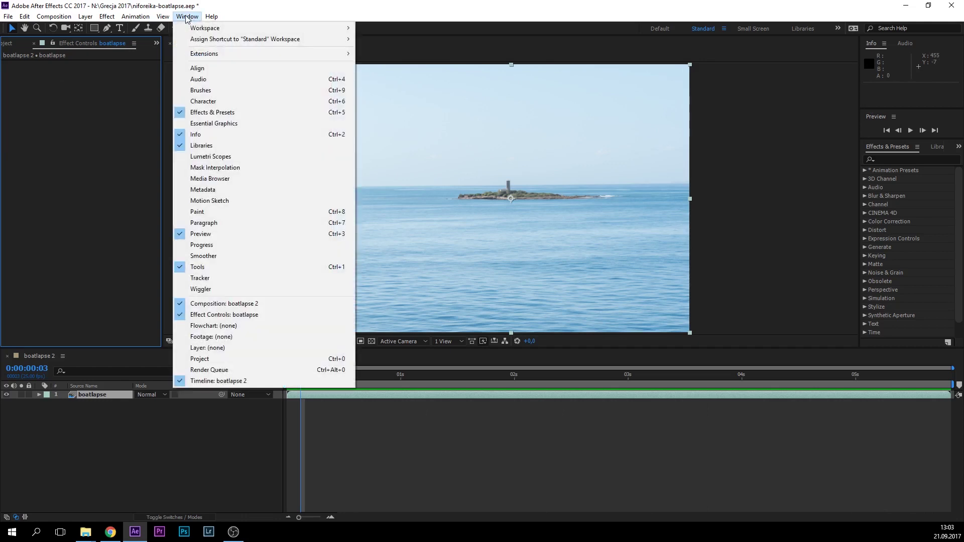
{"action": "left_click", "coordinate": [202, 279]}
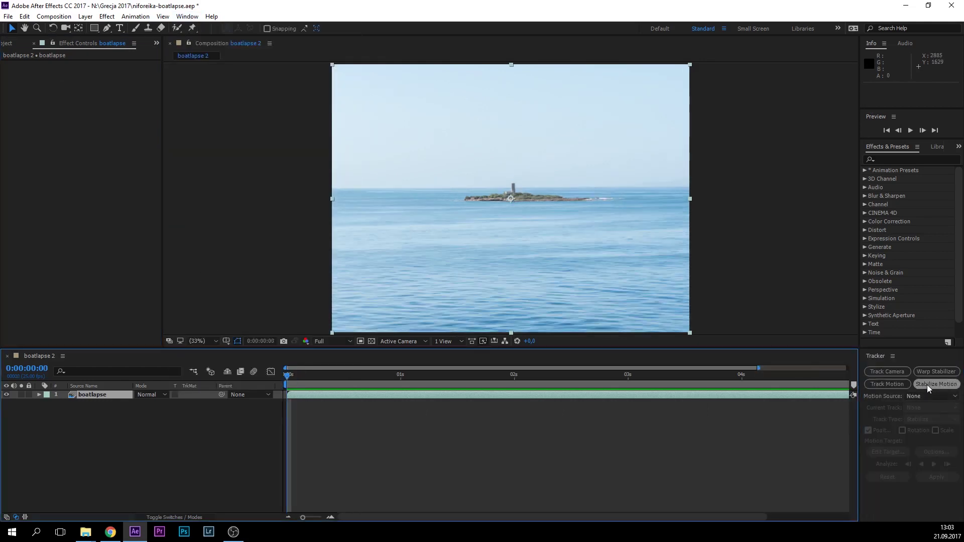
{"action": "left_click", "coordinate": [927, 384]}
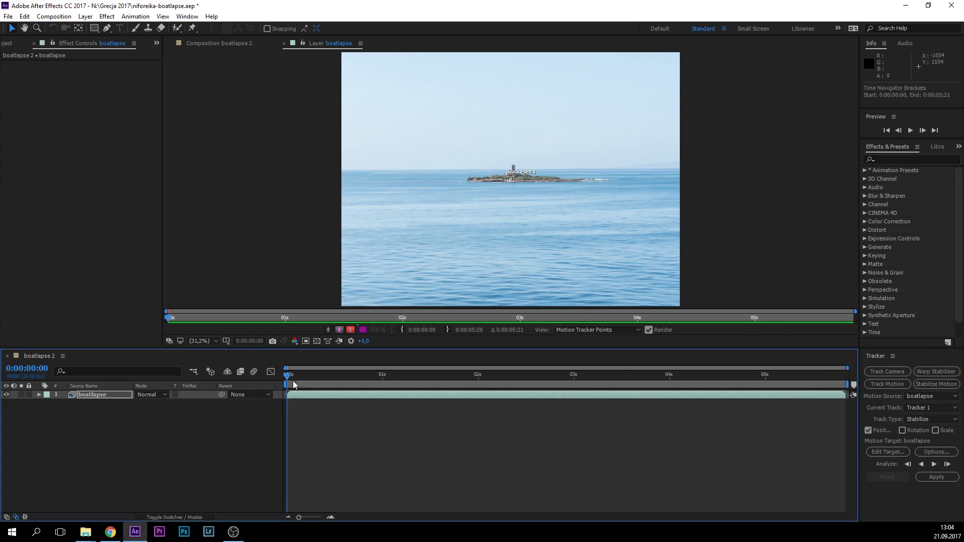
{"action": "left_click_drag", "start_coordinate": [291, 377], "coordinate": [107, 378]}
- Place Track Point 1 on the lighthouse tower at the first frame, enlarge its search region and analyze forward
{"action": "scroll", "coordinate": [490, 215], "scroll_direction": "up", "scroll_amount": 8}
{"action": "scroll", "coordinate": [548, 119], "scroll_direction": "down", "scroll_amount": 3}
{"action": "left_click_drag", "start_coordinate": [548, 119], "coordinate": [545, 219]}
{"action": "left_click_drag", "start_coordinate": [513, 280], "coordinate": [530, 198]}
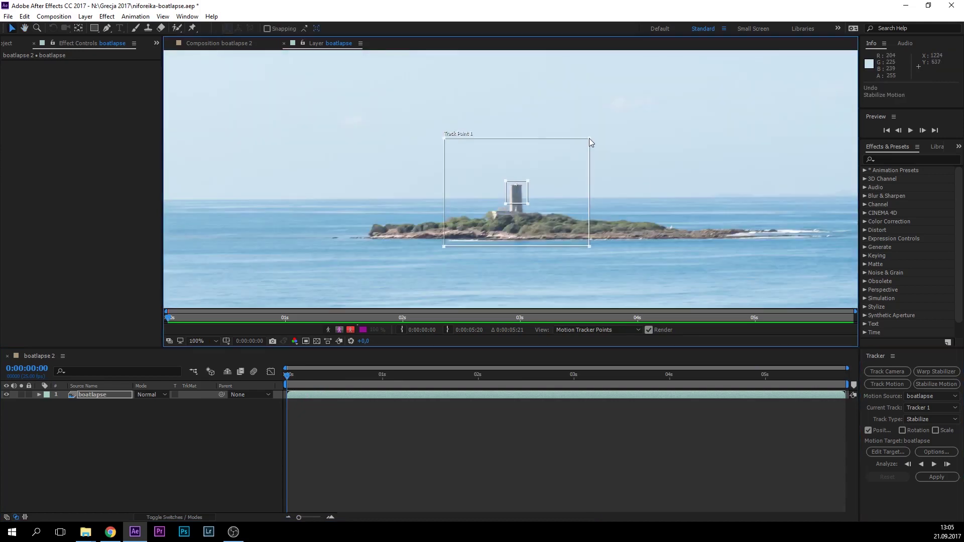
{"action": "left_click_drag", "start_coordinate": [589, 139], "coordinate": [656, 102]}
{"action": "left_click", "coordinate": [934, 463]}
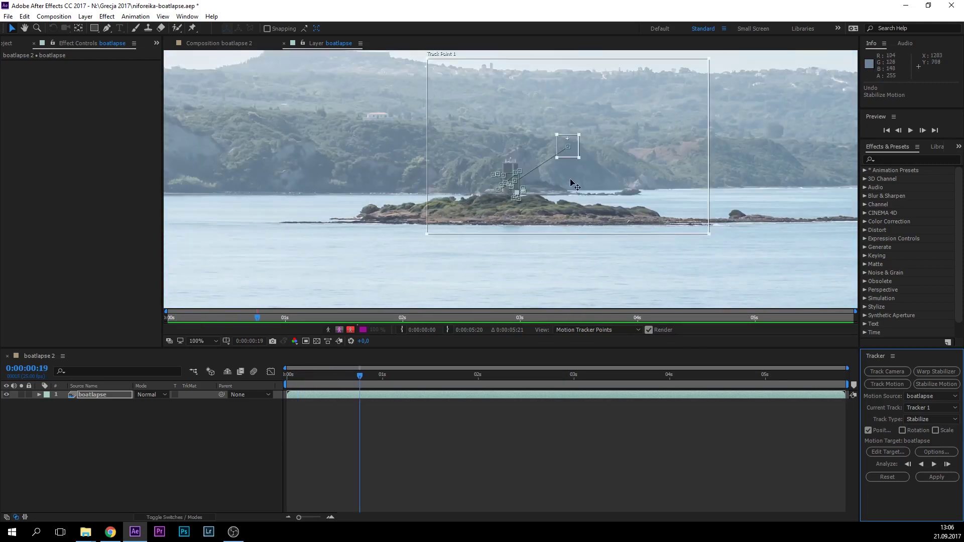
- Move the track point back onto the tower at 0:00:00:19 and continue analyzing forward, realigning it where it drifts
{"action": "key", "text": "period"}
{"action": "left_click_drag", "start_coordinate": [675, 118], "coordinate": [552, 157]}
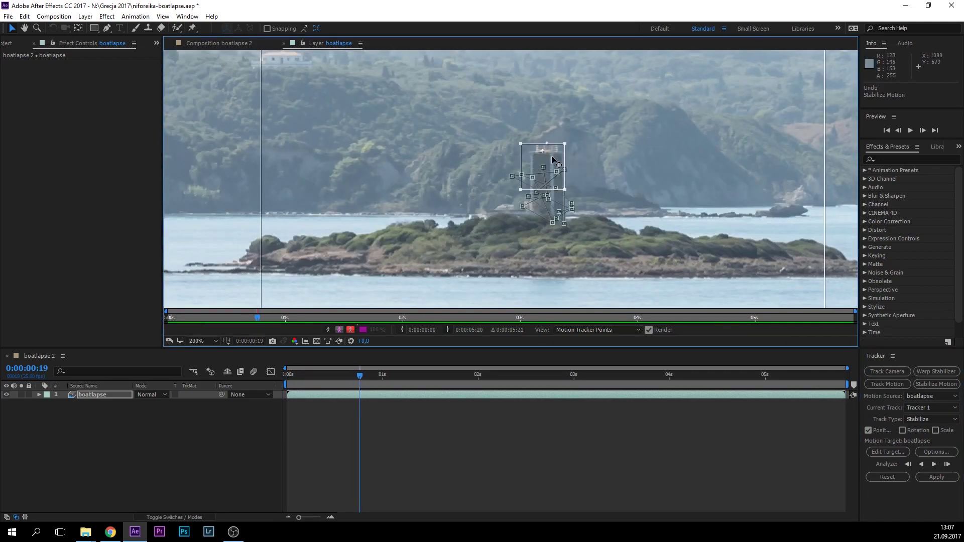
{"action": "left_click", "coordinate": [934, 464]}
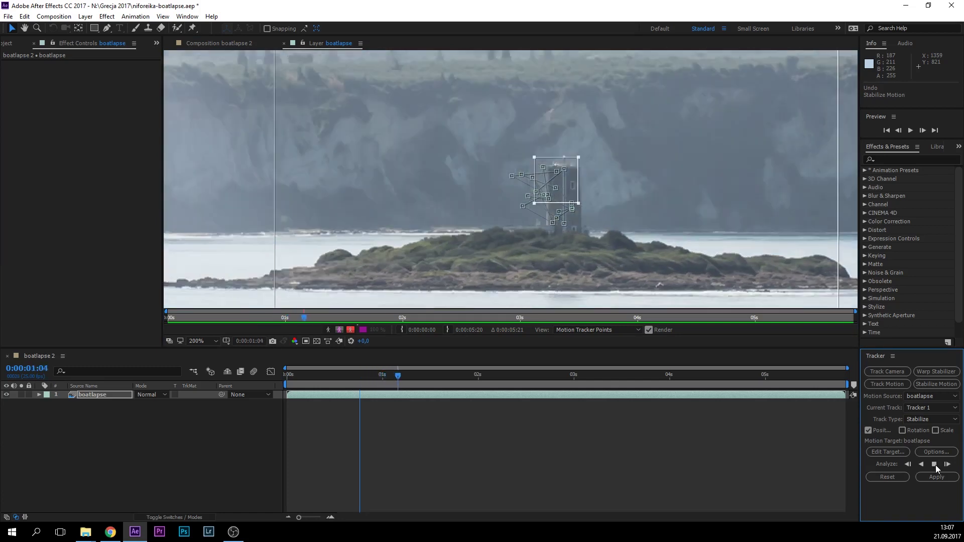
{"action": "scroll", "coordinate": [511, 180], "scroll_direction": "down", "scroll_amount": 1}
{"action": "left_click_drag", "start_coordinate": [672, 263], "coordinate": [650, 246]}
{"action": "left_click", "coordinate": [948, 465]}
{"action": "scroll", "coordinate": [524, 189], "scroll_direction": "up", "scroll_amount": 3}
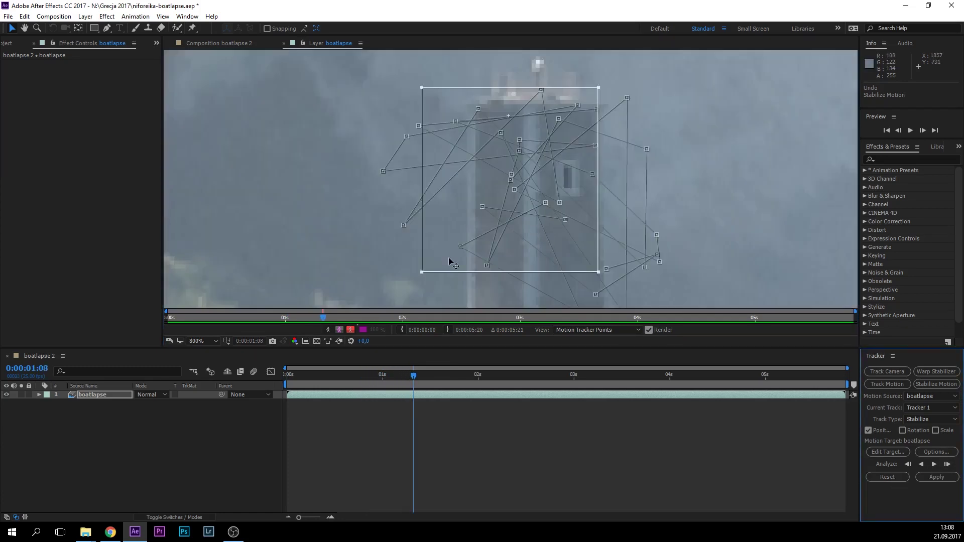
- Analyze one more frame to 0:00:01:09 and realign the track point with the top of the tower
{"action": "key", "text": "Page_Up"}
{"action": "key", "text": "Page_Down"}
{"action": "left_click", "coordinate": [947, 464]}
{"action": "scroll", "coordinate": [567, 186], "scroll_direction": "down", "scroll_amount": 2}
{"action": "left_click_drag", "start_coordinate": [392, 152], "coordinate": [507, 214]}
{"action": "scroll", "coordinate": [504, 203], "scroll_direction": "up", "scroll_amount": 2}
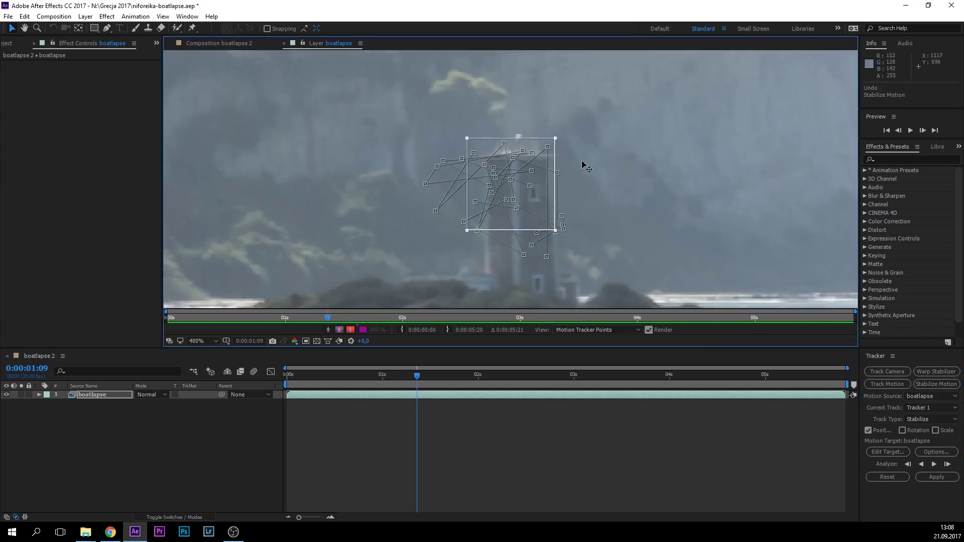
- Set the tracking channel in the motion tracker options to RGB
{"action": "left_click", "coordinate": [926, 454]}
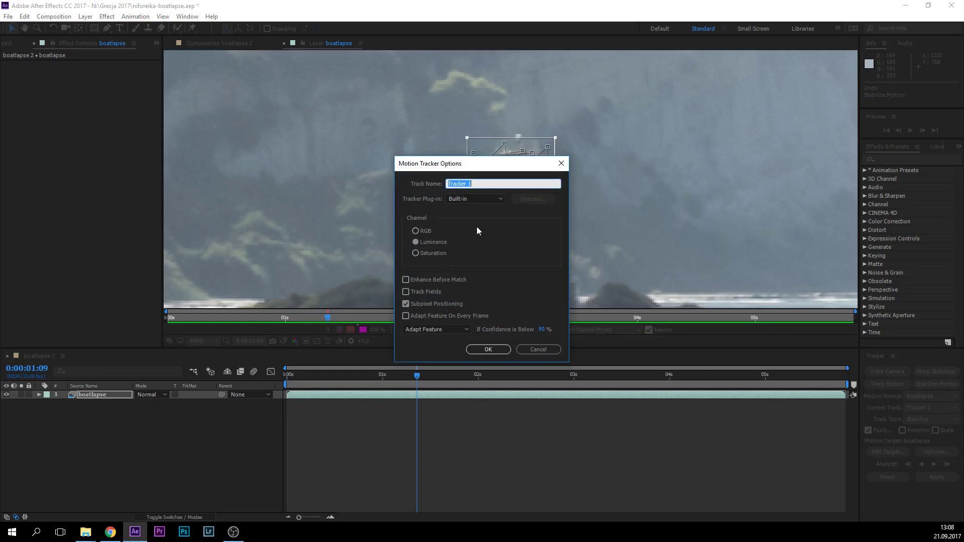
{"action": "left_click", "coordinate": [422, 233]}
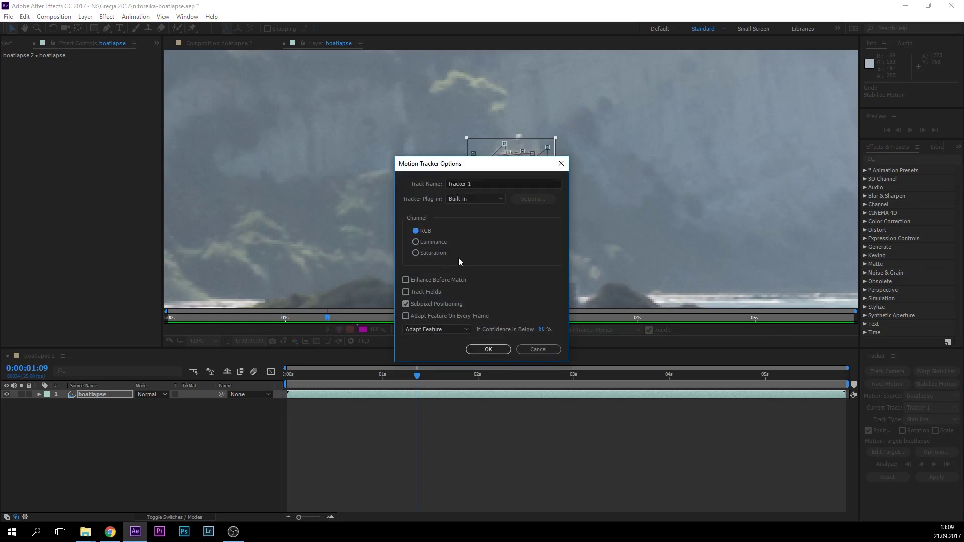
{"action": "left_click", "coordinate": [489, 350]}
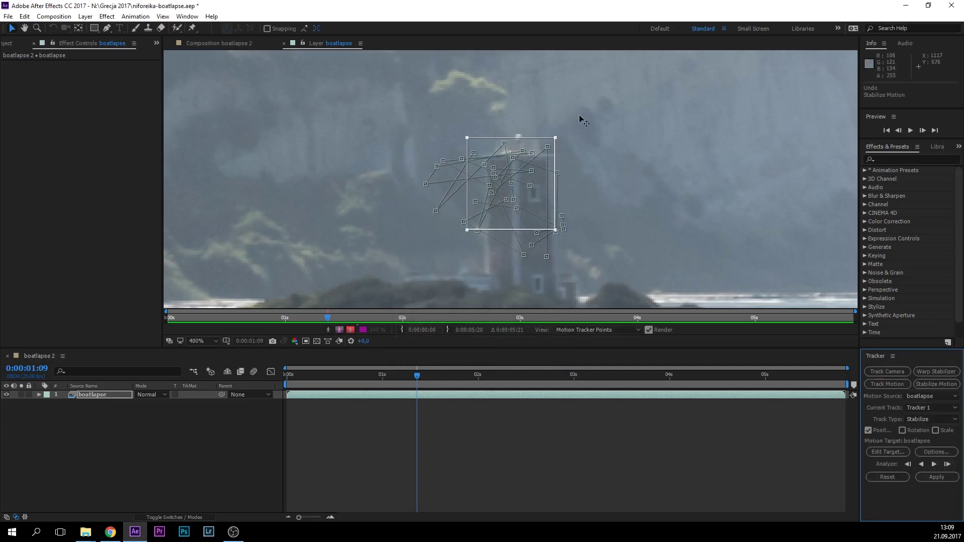
- Analyze forward in short runs to 0:00:02:01, moving the track point back onto the tower wherever it drifts
{"action": "left_click", "coordinate": [947, 465]}
{"action": "left_click", "coordinate": [948, 465]}
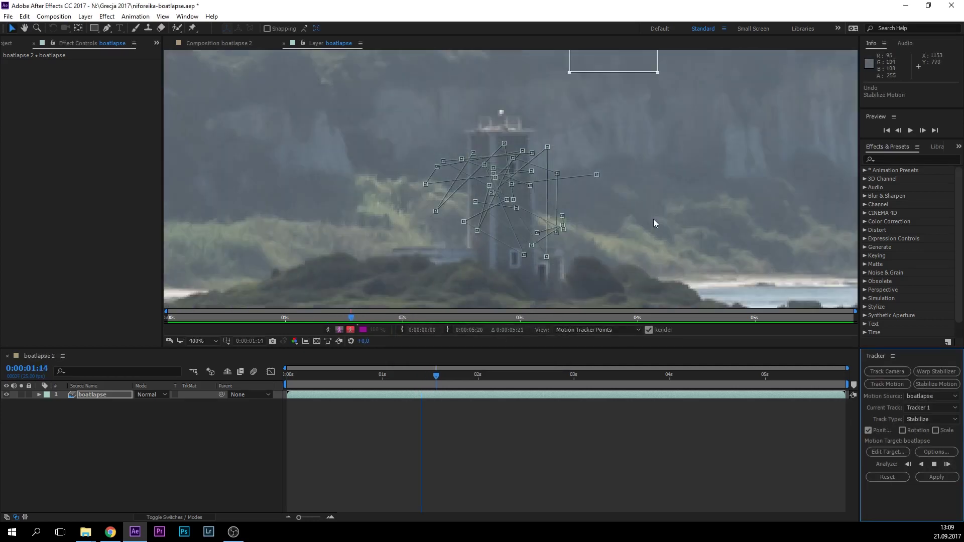
{"action": "left_click", "coordinate": [947, 465]}
{"action": "left_click", "coordinate": [947, 465]}
{"action": "left_click", "coordinate": [948, 464]}
{"action": "left_click", "coordinate": [948, 465]}
{"action": "left_click", "coordinate": [947, 465]}
{"action": "left_click", "coordinate": [947, 465]}
{"action": "left_click", "coordinate": [947, 465]}
{"action": "left_click_drag", "start_coordinate": [623, 281], "coordinate": [612, 274]}
{"action": "left_click", "coordinate": [934, 465]}
{"action": "left_click", "coordinate": [935, 465]}
{"action": "left_click_drag", "start_coordinate": [542, 218], "coordinate": [565, 219]}
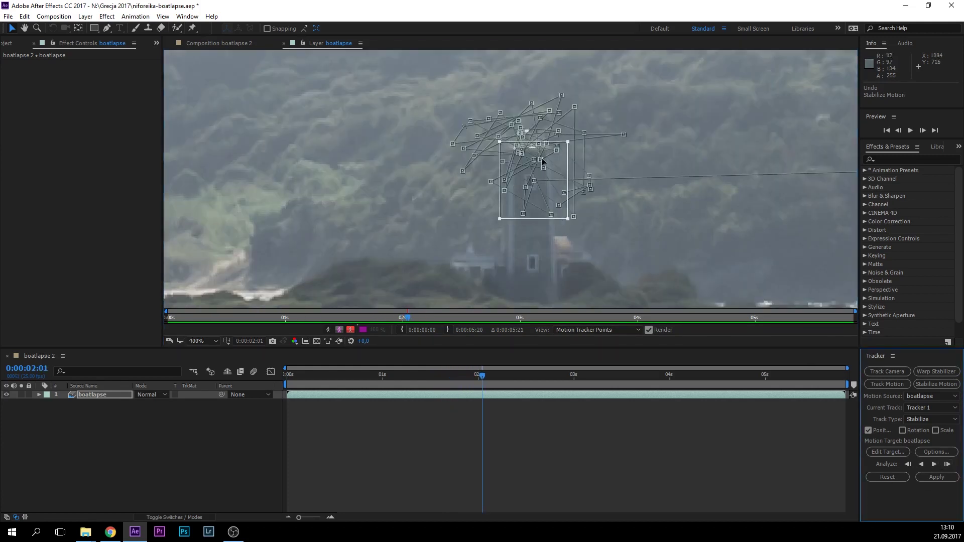
- Analyze the remaining frames to the clip's end at 0:00:05:20, keeping the track point on the tower
{"action": "left_click", "coordinate": [933, 464]}
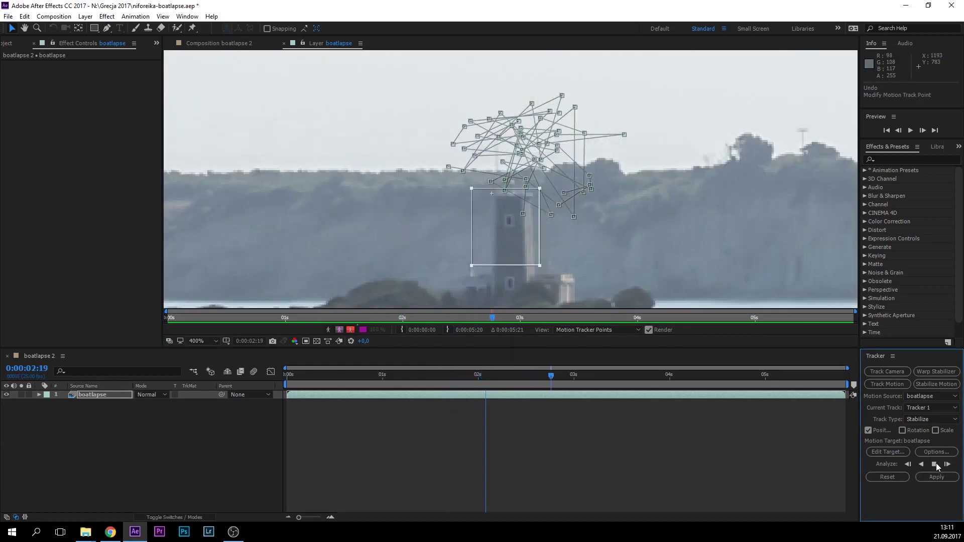
{"action": "key", "text": "slash"}
{"action": "key", "text": "period"}
{"action": "key", "text": "period"}
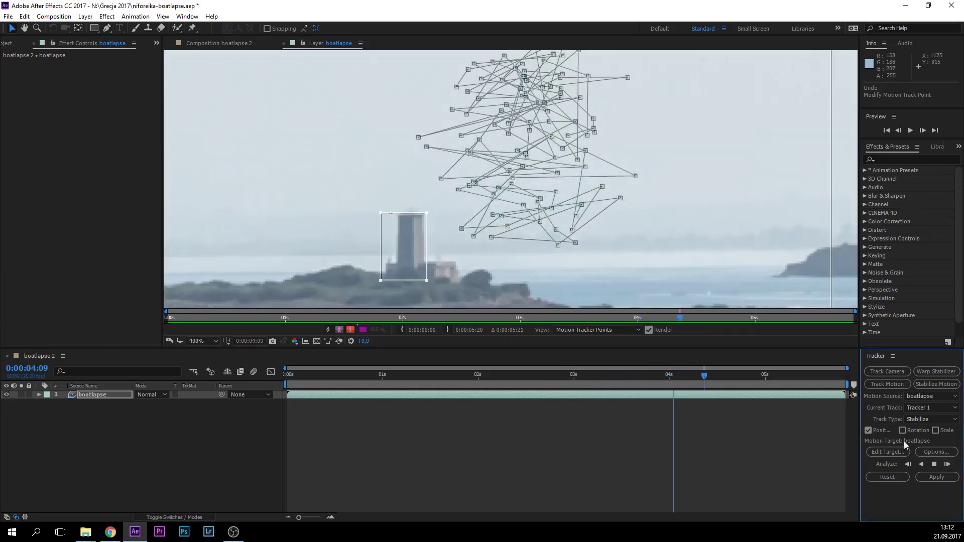
{"action": "key", "text": "comma"}
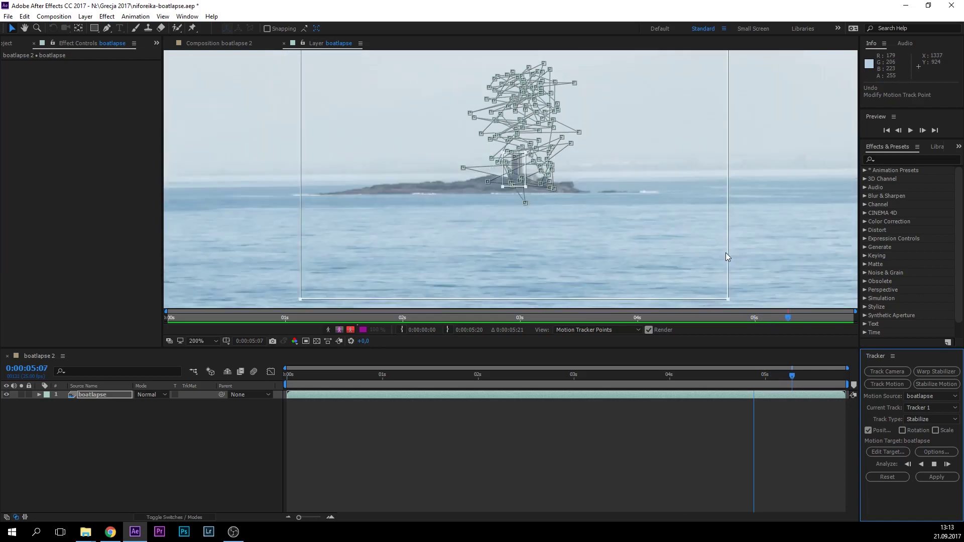
{"action": "key", "text": "space"}
{"action": "left_click_drag", "start_coordinate": [621, 146], "coordinate": [613, 167]}
- Apply the stabilization track to the boatlapse layer in the X and Y dimensions and preview the composition
{"action": "left_click", "coordinate": [936, 476]}
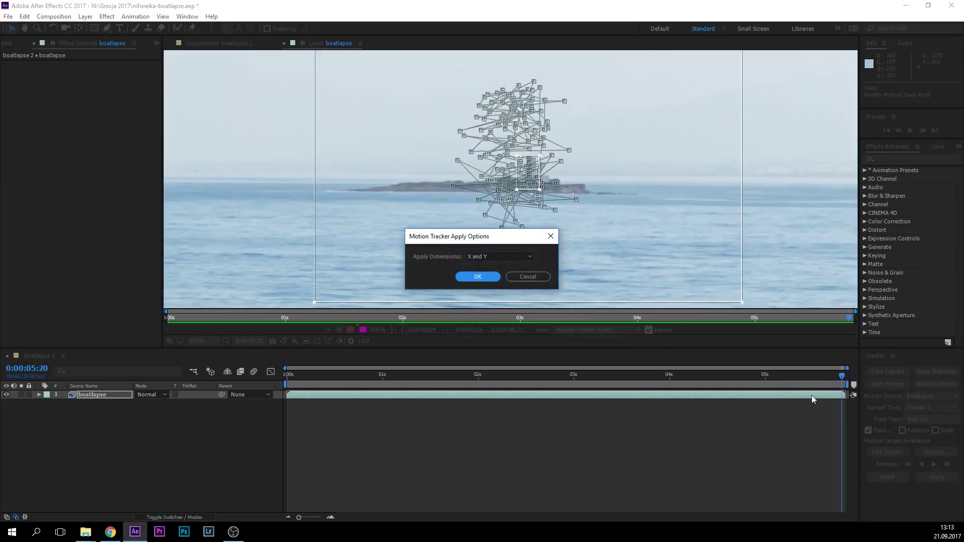
{"action": "left_click", "coordinate": [480, 275]}
{"action": "key", "text": "space"}
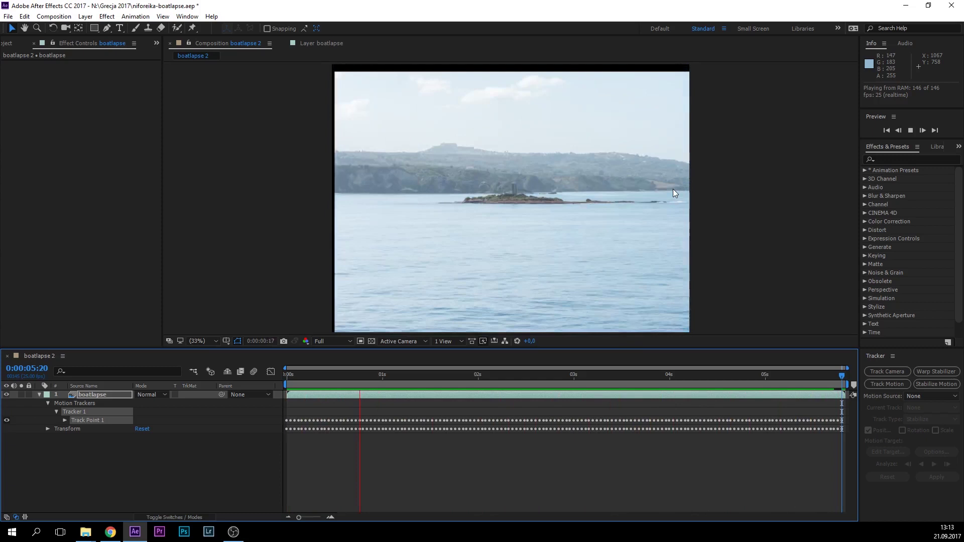
- Pre-compose the boatlapse layer as boatlapse Comp 1, moving all attributes into the new composition
{"action": "right_click", "coordinate": [98, 397]}
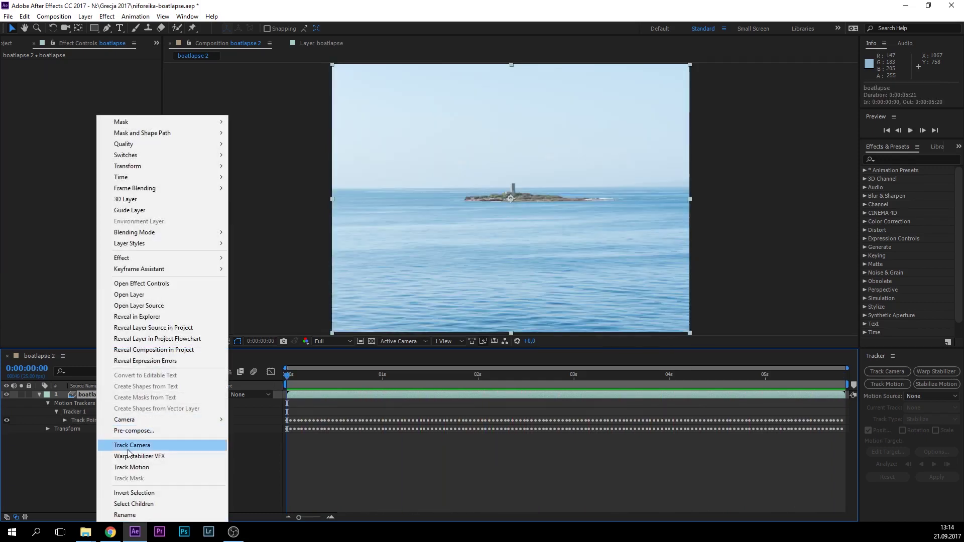
{"action": "left_click", "coordinate": [138, 431]}
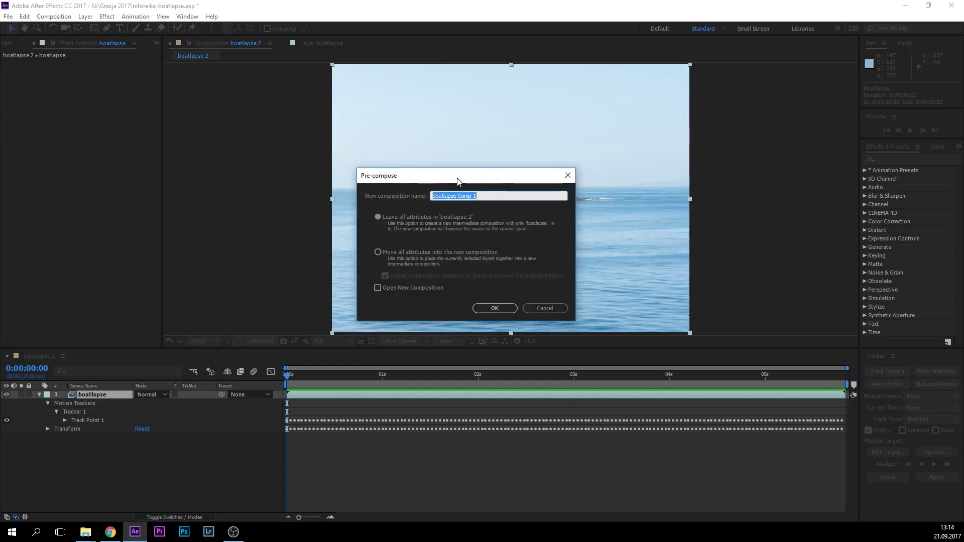
{"action": "left_click_drag", "start_coordinate": [456, 181], "coordinate": [441, 165]}
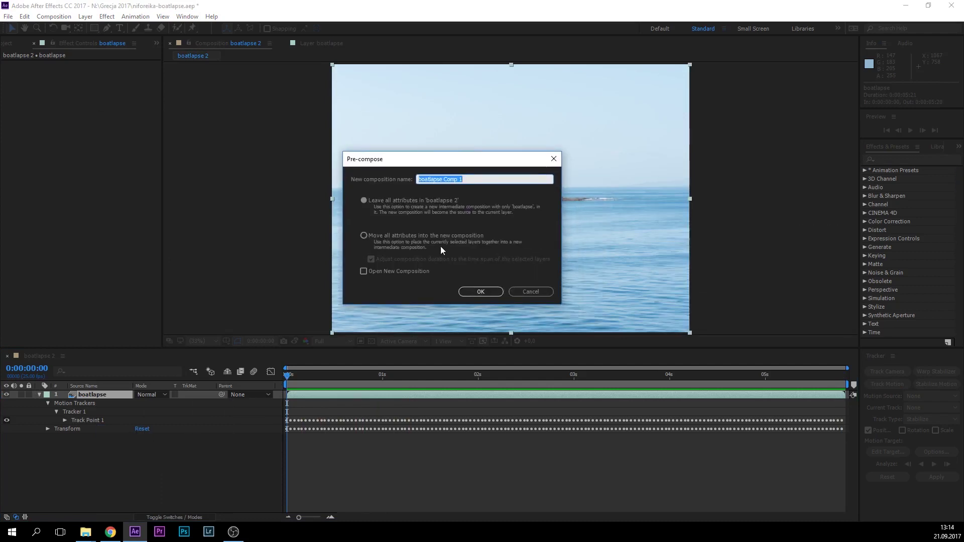
{"action": "left_click", "coordinate": [363, 236]}
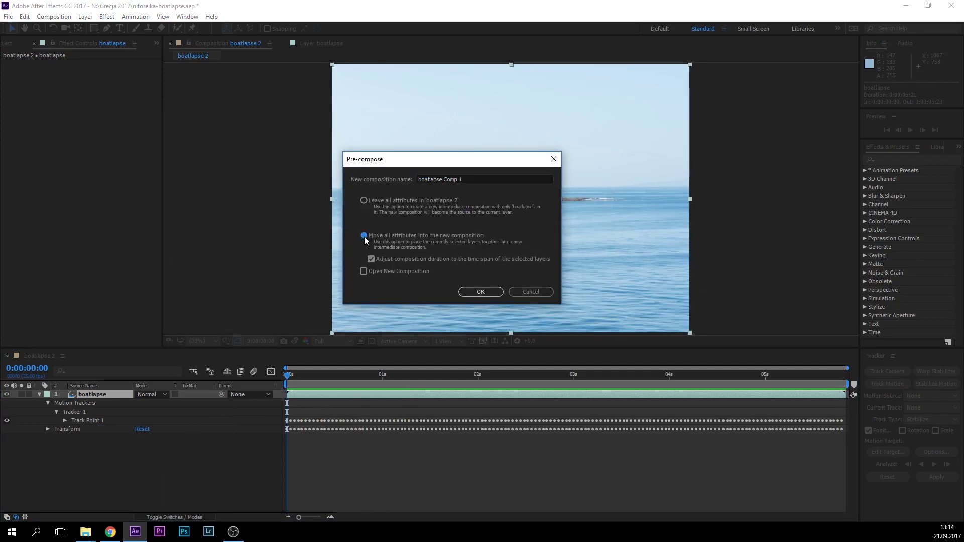
{"action": "left_click", "coordinate": [482, 292]}
- Apply Warp Stabilizer VFX to boatlapse Comp 1 with 15% smoothness and Preserve Scale enabled, and preview the result
{"action": "right_click", "coordinate": [106, 395]}
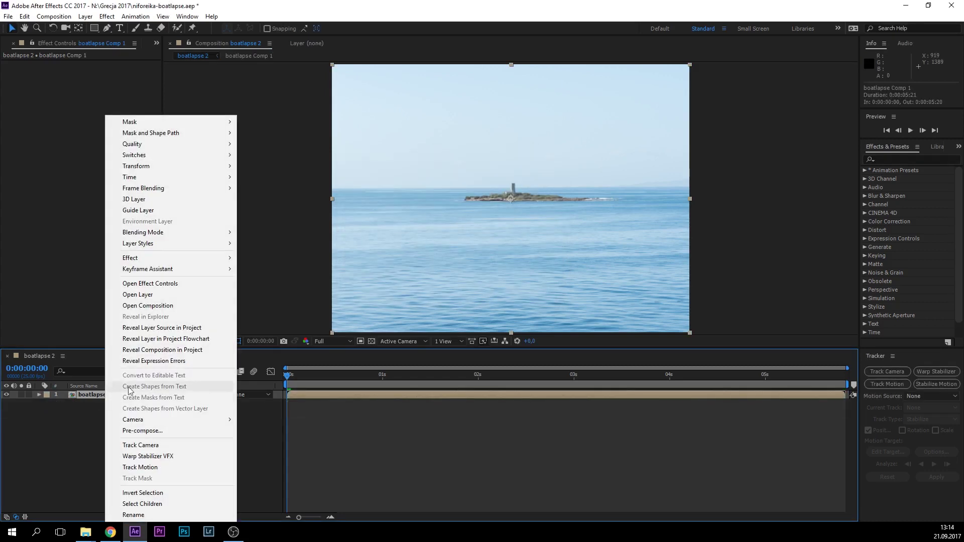
{"action": "left_click", "coordinate": [147, 458]}
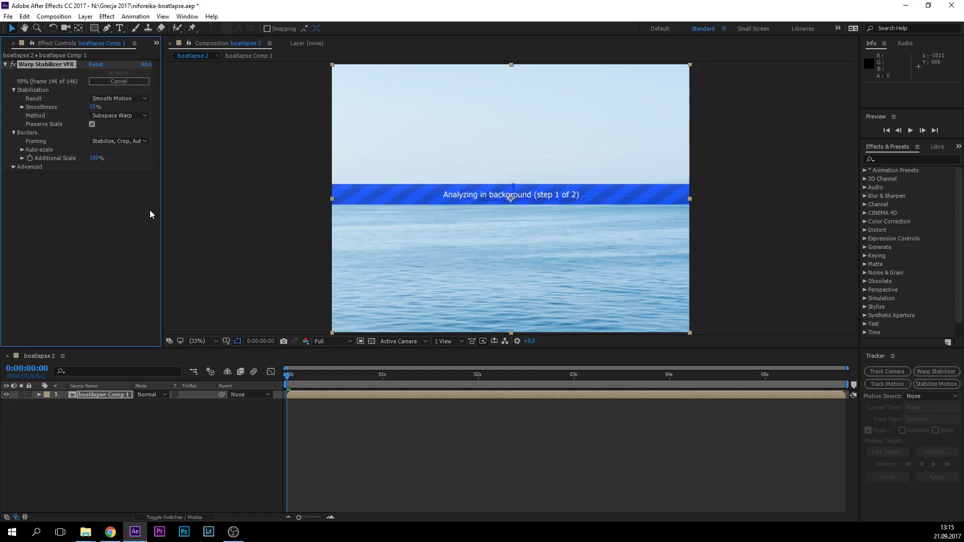
{"action": "key", "text": "space"}
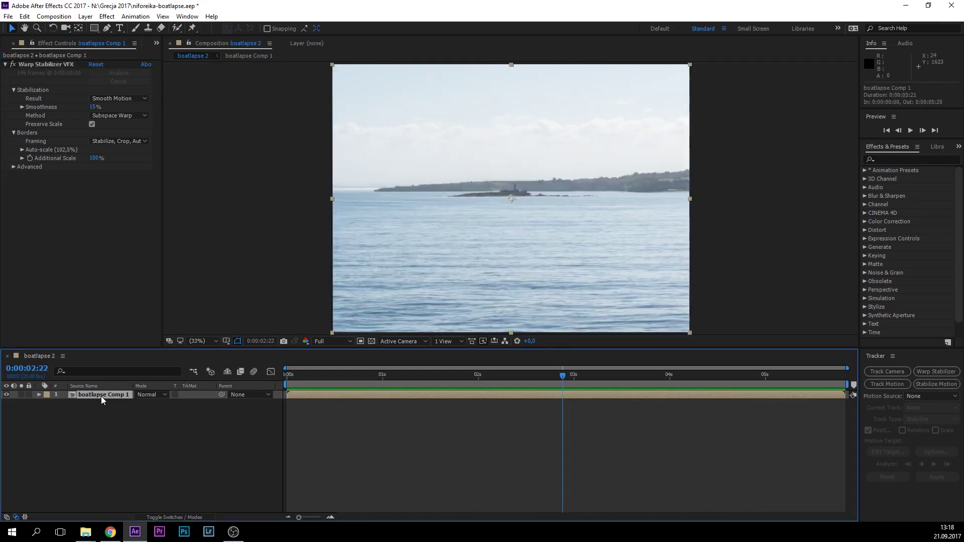
- Pre-compose boatlapse Comp 1 as boatlapse Comp 2, moving all attributes into the new composition
{"action": "right_click", "coordinate": [103, 395]}
{"action": "left_click", "coordinate": [119, 430]}
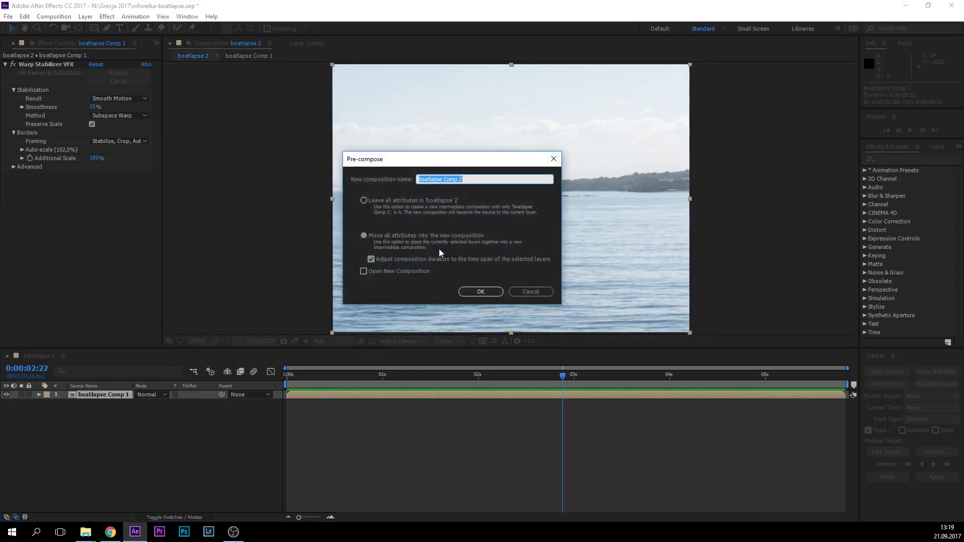
{"action": "left_click", "coordinate": [480, 292]}
- Start a Stabilize Motion track on boatlapse Comp 2 from 0:00:01:15, place the track point on the tower and analyze the earlier frames backward
{"action": "left_click", "coordinate": [930, 387]}
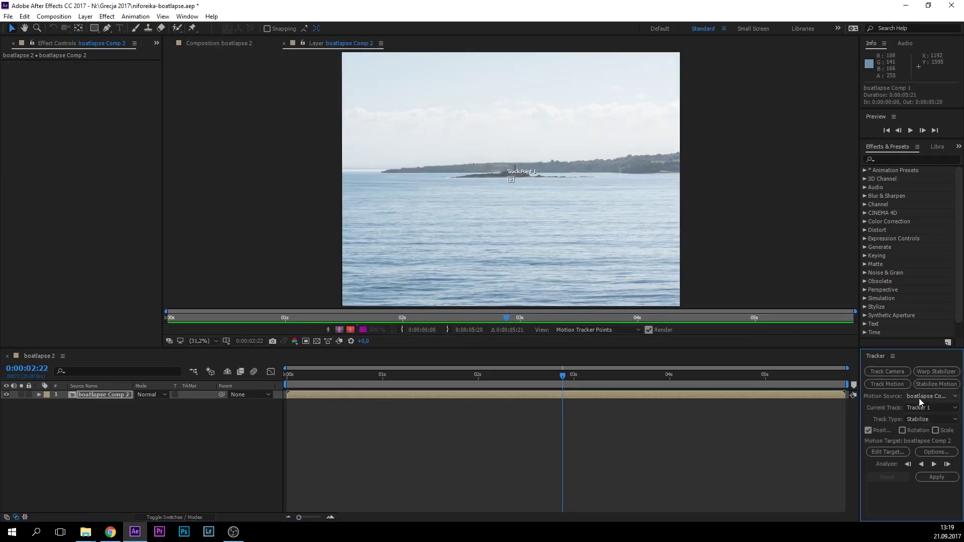
{"action": "left_click_drag", "start_coordinate": [564, 375], "coordinate": [440, 376]}
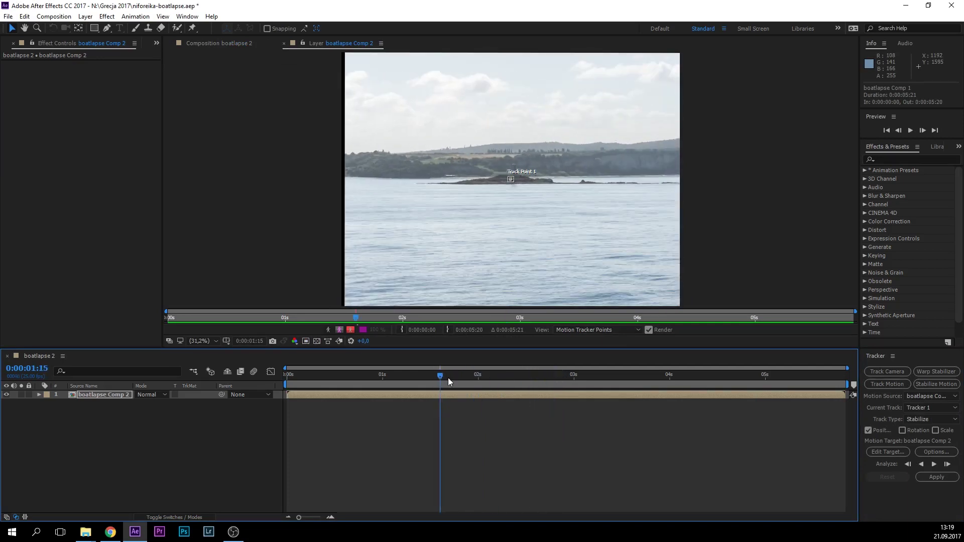
{"action": "scroll", "coordinate": [514, 217], "scroll_direction": "up", "scroll_amount": 5}
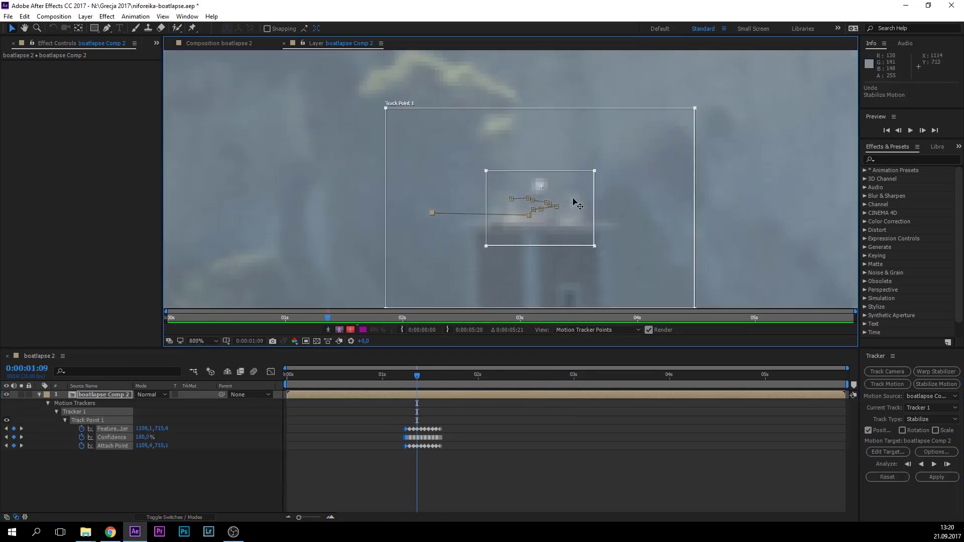
{"action": "left_click", "coordinate": [907, 464]}
{"action": "left_click", "coordinate": [907, 464]}
- Analyze the tower track forward from 0:00:01:15 to the clip's end at 0:00:05:20
{"action": "left_click", "coordinate": [442, 375]}
{"action": "left_click", "coordinate": [948, 464]}
{"action": "left_click", "coordinate": [948, 465]}
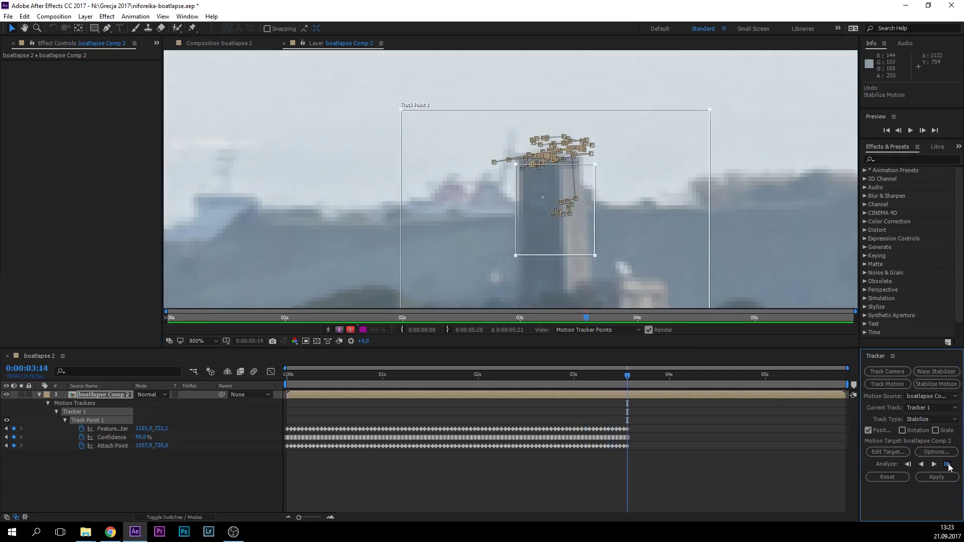
{"action": "left_click", "coordinate": [934, 465]}
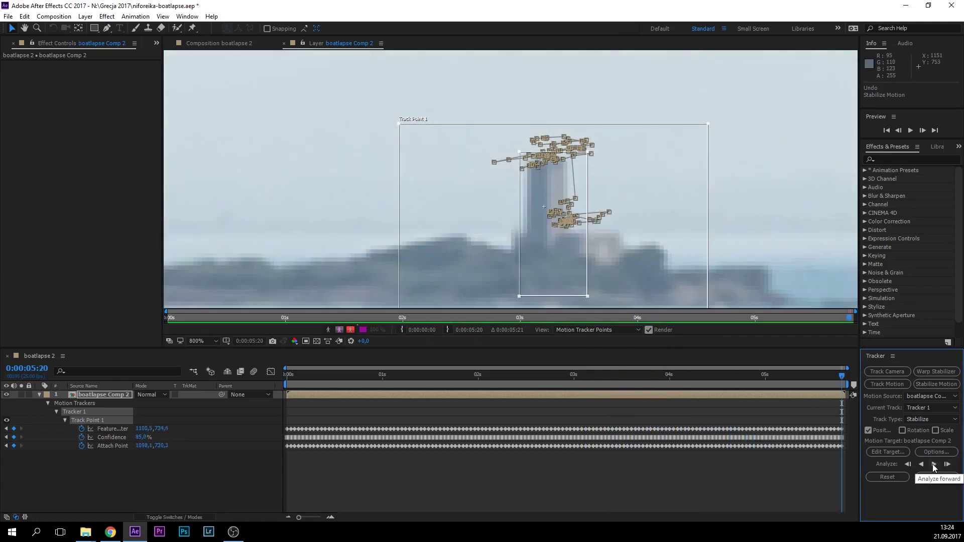
- Apply the stabilization track to boatlapse Comp 2 in the X and Y dimensions and preview the composition
{"action": "left_click", "coordinate": [953, 478]}
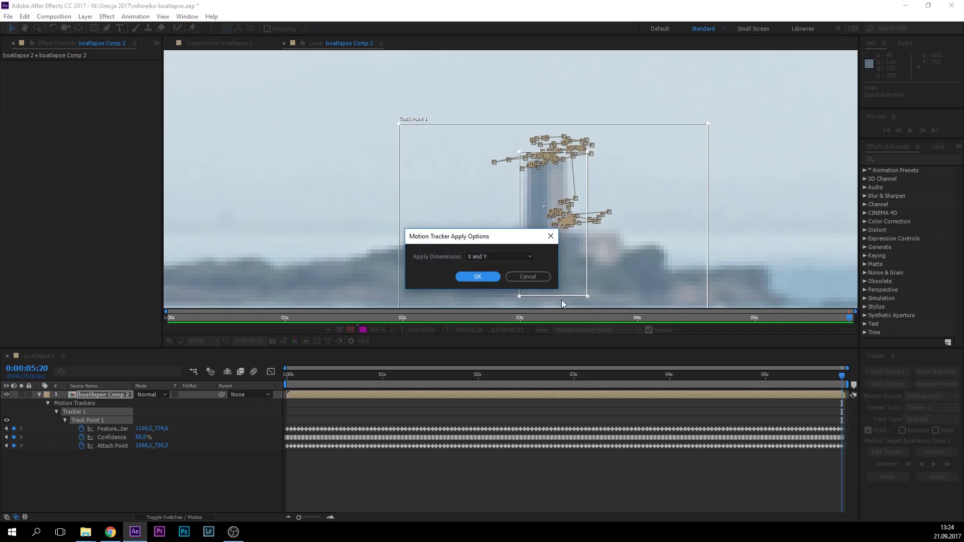
{"action": "left_click", "coordinate": [477, 277]}
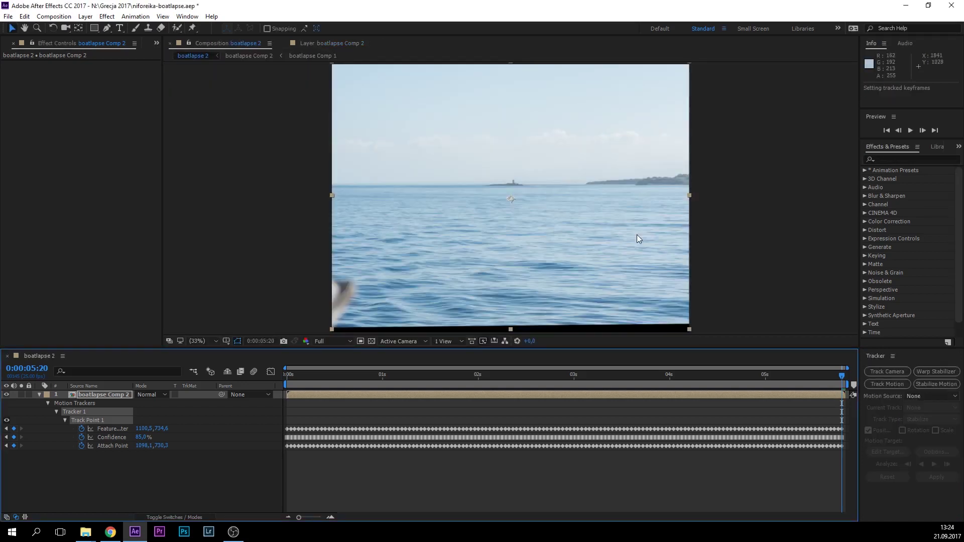
{"action": "key", "text": "space"}
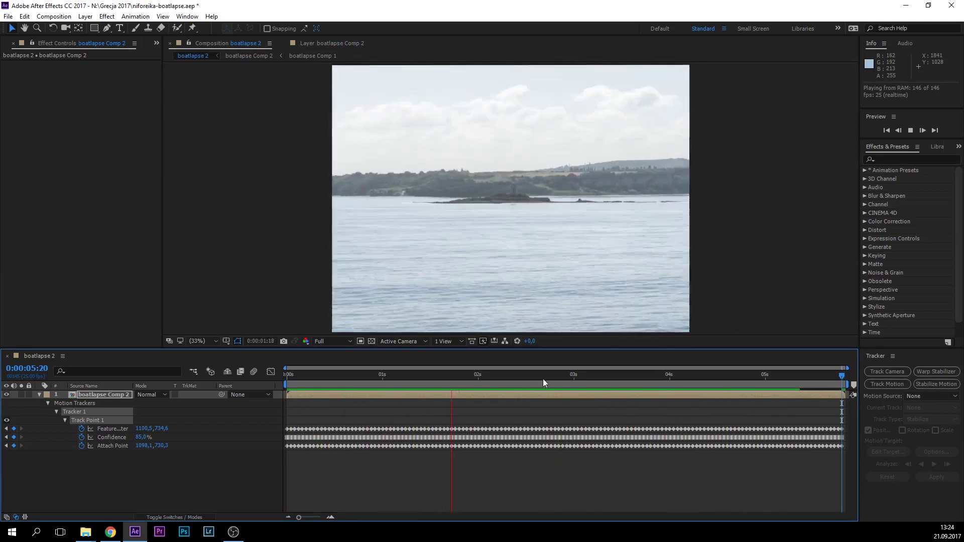
- Keyframe boatlapse Comp 2's position at 0:00:03:02 and shift the layer down to 1080, 820 at 0:00:03:03 to remove the jump
{"action": "left_click_drag", "start_coordinate": [506, 375], "coordinate": [586, 386]}
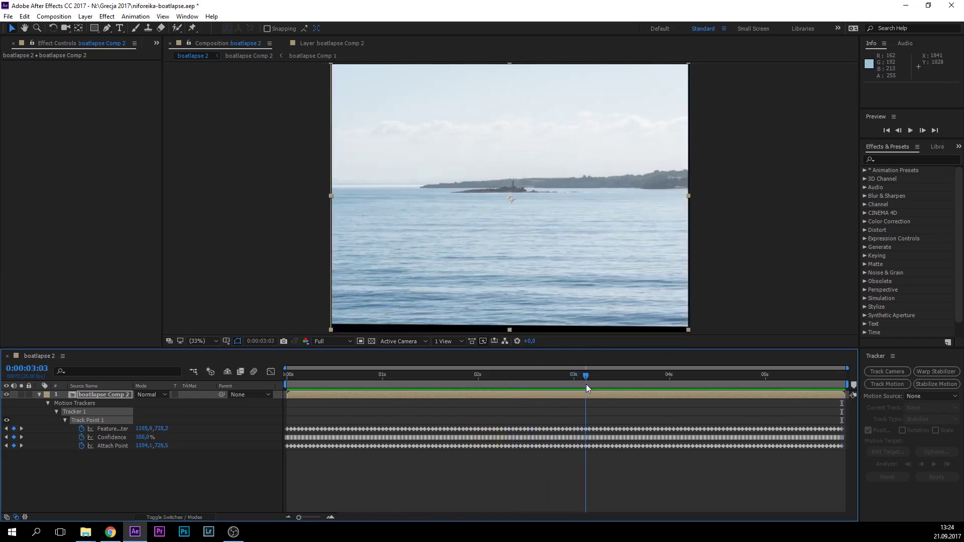
{"action": "left_click", "coordinate": [329, 517]}
{"action": "key", "text": "p"}
{"action": "key", "text": "Page_Up"}
{"action": "left_click", "coordinate": [64, 403]}
{"action": "key", "text": "Page_Down"}
{"action": "key", "text": "Page_Up"}
{"action": "key", "text": "Page_Down"}
{"action": "key", "text": "Down"}
{"action": "key", "text": "Down"}
{"action": "key", "text": "Down"}
{"action": "key", "text": "Down"}
{"action": "key", "text": "Down"}
{"action": "key", "text": "Down"}
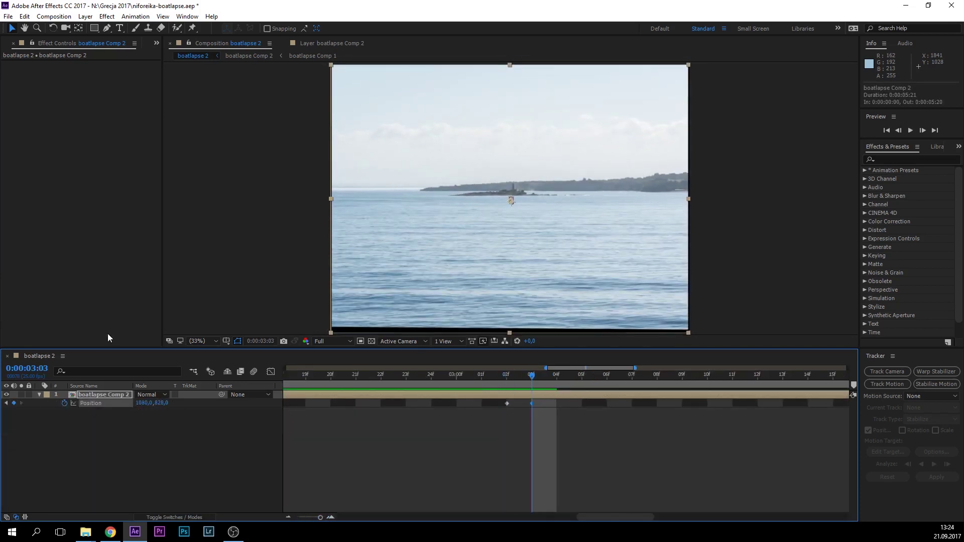
- Compare neighbouring frames against the grid, lower the position at 0:00:03:03 to 1080, 827.5 and preview the result
{"action": "scroll", "coordinate": [512, 196], "scroll_direction": "up", "scroll_amount": 4}
{"action": "key", "text": "ctrl+apostrophe"}
{"action": "key", "text": "Page_Up"}
{"action": "key", "text": "Page_Up"}
{"action": "key", "text": "Page_Down"}
{"action": "key", "text": "Page_Down"}
{"action": "key", "text": "Down"}
{"action": "key", "text": "Down"}
{"action": "key", "text": "Down"}
{"action": "key", "text": "Down"}
{"action": "key", "text": "Page_Up"}
{"action": "key", "text": "Page_Down"}
{"action": "key", "text": "Down"}
{"action": "key", "text": "Down"}
{"action": "key", "text": "Down"}
{"action": "key", "text": "Down"}
{"action": "key", "text": "shift+slash"}
{"action": "key", "text": "space"}
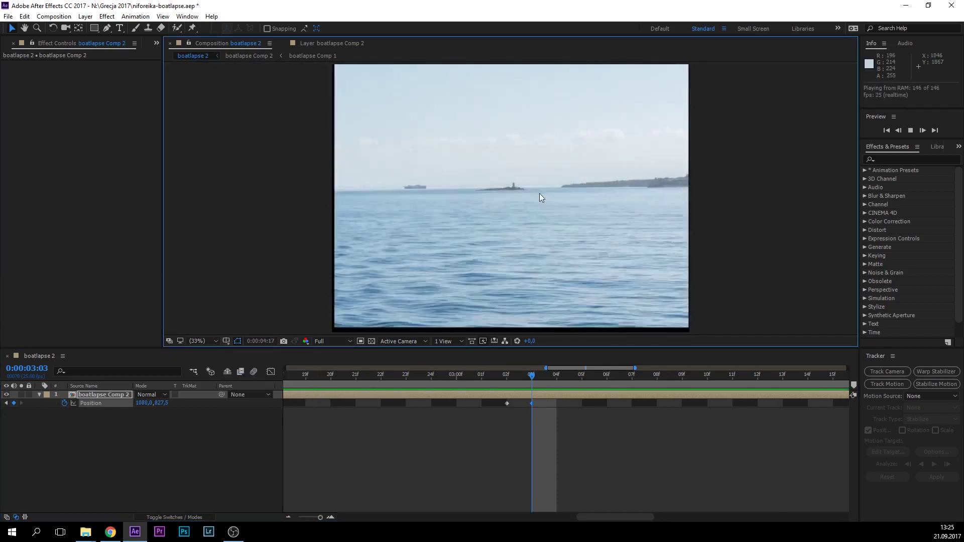
- Enable rotation keyframes on boatlapse Comp 2, set the rotation to 0.5° at 0:00:02:16 between two unrotated keyframes, and preview
{"action": "left_click", "coordinate": [355, 376]}
{"action": "key", "text": "shift+r"}
{"action": "left_click", "coordinate": [303, 517]}
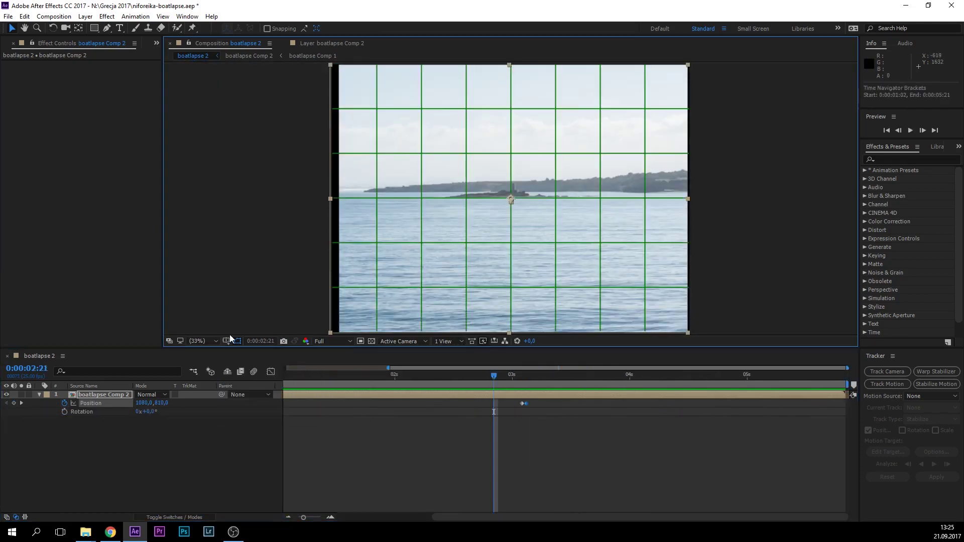
{"action": "left_click_drag", "start_coordinate": [494, 378], "coordinate": [596, 374]}
{"action": "left_click", "coordinate": [64, 412]}
{"action": "left_click", "coordinate": [583, 374]}
{"action": "left_click", "coordinate": [14, 411]}
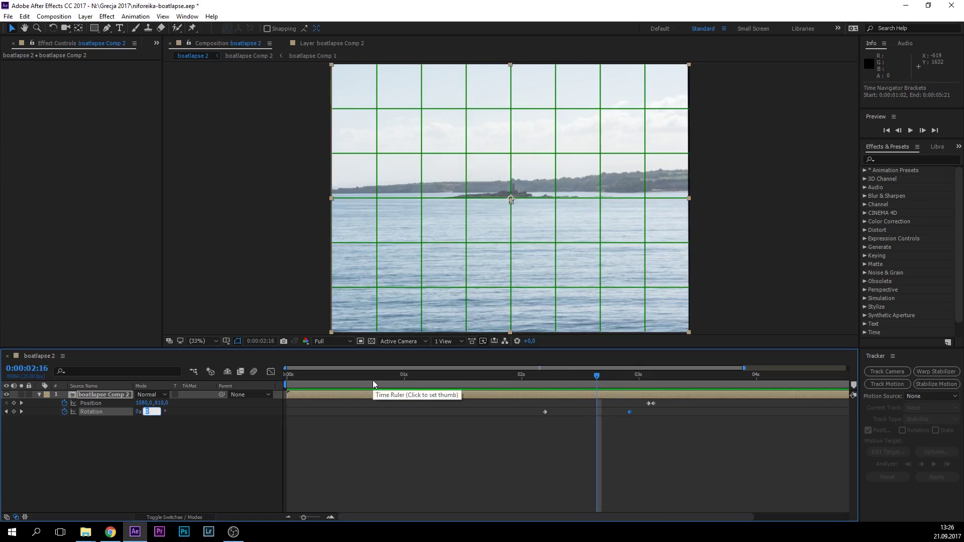
{"action": "type", "text": "0,5"}
{"action": "key", "text": "Return"}
{"action": "key", "text": "space"}
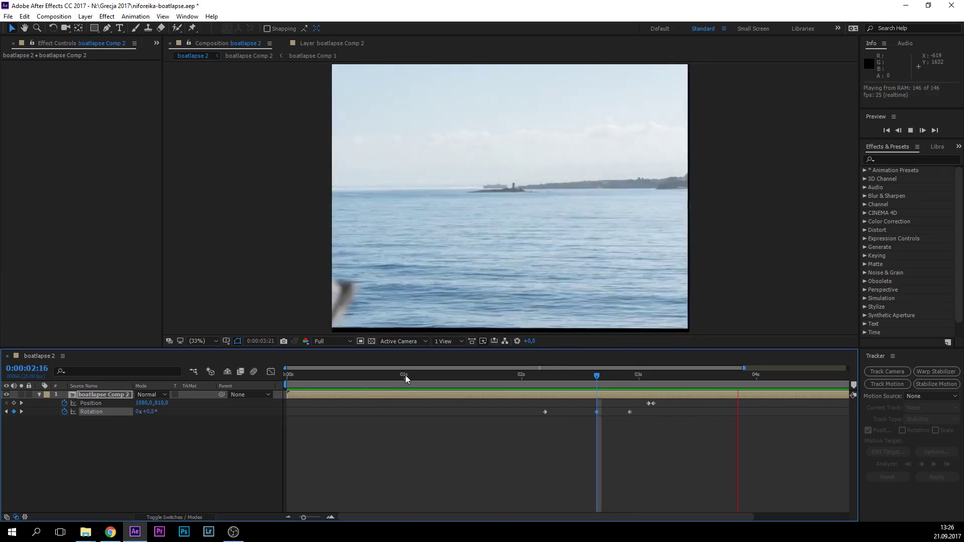
- Set boatlapse Comp 2's rotation to 0.5° at 0:00:00:20
{"action": "left_click", "coordinate": [368, 375]}
{"action": "left_click_drag", "start_coordinate": [373, 374], "coordinate": [381, 378]}
{"action": "left_click", "coordinate": [149, 412]}
{"action": "type", "text": "0,5"}
{"action": "key", "text": "Return"}
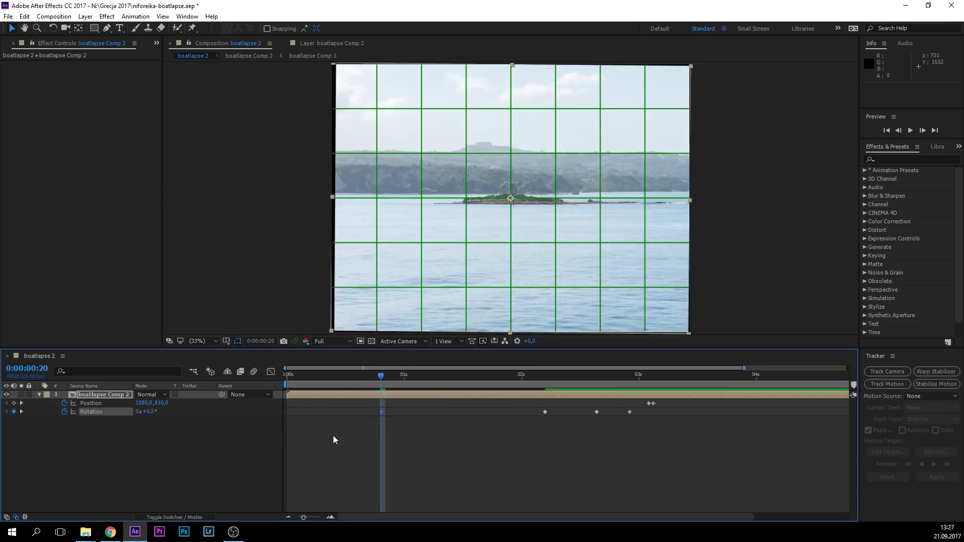
- Keyframe small rotation corrections frame by frame from 0:00:00:23 to 0:00:01:02, including one of 0.7°, to level the horizon against the grid
{"action": "scroll", "coordinate": [677, 203], "scroll_direction": "up", "scroll_amount": 2}
{"action": "left_click_drag", "start_coordinate": [733, 199], "coordinate": [309, 204]}
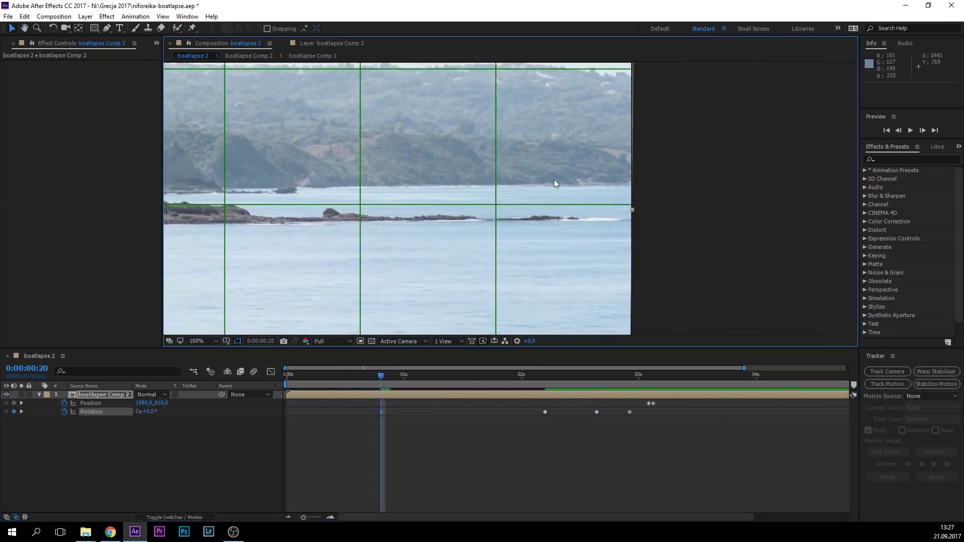
{"action": "key", "text": "Page_Up"}
{"action": "key", "text": "Page_Down"}
{"action": "key", "text": "Page_Down"}
{"action": "key", "text": "Page_Down"}
{"action": "key", "text": "Page_Down"}
{"action": "left_click_drag", "start_coordinate": [147, 412], "coordinate": [152, 412]}
{"action": "key", "text": "Page_Down"}
{"action": "key", "text": "Page_Down"}
{"action": "left_click", "coordinate": [151, 411]}
{"action": "type", "text": "0,7"}
{"action": "key", "text": "Return"}
{"action": "key", "text": "Page_Up"}
- Compare neighbouring frames from about 0:00:01:03 onward, level the horizon with further rotation keyframes on boatlapse Comp 2, and preview
{"action": "key", "text": "Page_Up"}
{"action": "key", "text": "Page_Down"}
{"action": "key", "text": "Page_Down"}
{"action": "key", "text": "Page_Down"}
{"action": "key", "text": "Page_Down"}
{"action": "key", "text": "Page_Down"}
{"action": "key", "text": "Page_Down"}
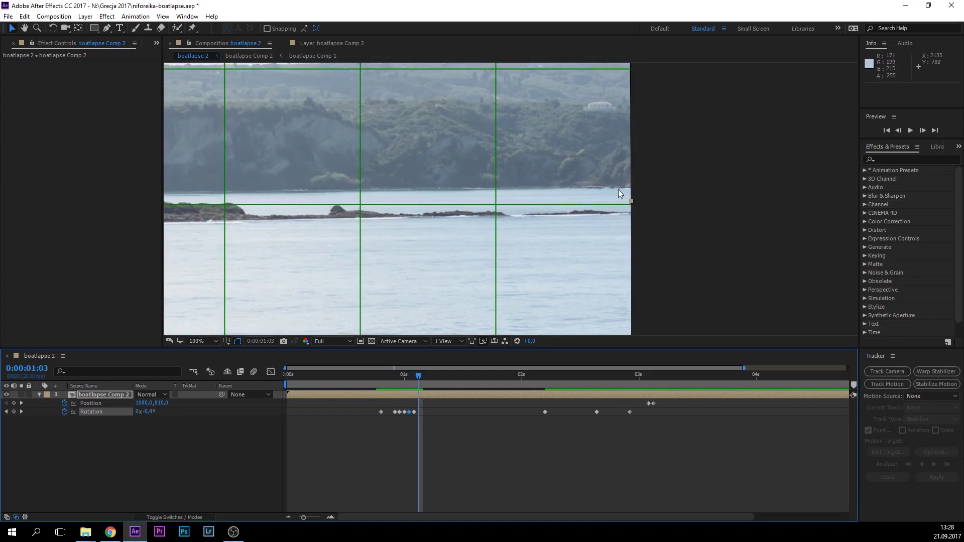
{"action": "key", "text": "Page_Up"}
{"action": "key", "text": "Page_Up"}
{"action": "key", "text": "Page_Up"}
{"action": "key", "text": "Page_Down"}
{"action": "key", "text": "Page_Down"}
{"action": "key", "text": "Page_Down"}
{"action": "key", "text": "Page_Down"}
{"action": "key", "text": "Page_Down"}
{"action": "key", "text": "Page_Down"}
{"action": "key", "text": "Page_Down"}
{"action": "key", "text": "Page_Down"}
{"action": "key", "text": "Page_Down"}
{"action": "key", "text": "Page_Down"}
{"action": "key", "text": "Page_Down"}
{"action": "key", "text": "Page_Down"}
{"action": "key", "text": "Page_Down"}
{"action": "key", "text": "Page_Down"}
{"action": "key", "text": "Page_Down"}
{"action": "key", "text": "Page_Down"}
{"action": "left_click_drag", "start_coordinate": [147, 412], "coordinate": [151, 412]}
{"action": "key", "text": "Page_Up"}
{"action": "key", "text": "Page_Up"}
{"action": "key", "text": "Page_Up"}
{"action": "key", "text": "Page_Up"}
{"action": "key", "text": "Page_Up"}
{"action": "key", "text": "Page_Up"}
{"action": "key", "text": "Page_Up"}
{"action": "key", "text": "Page_Up"}
{"action": "key", "text": "Page_Up"}
{"action": "left_click_drag", "start_coordinate": [148, 412], "coordinate": [151, 412]}
{"action": "key", "text": "Page_Down"}
{"action": "key", "text": "Page_Down"}
{"action": "key", "text": "Page_Down"}
{"action": "key", "text": "Page_Down"}
{"action": "key", "text": "Page_Down"}
{"action": "key", "text": "Page_Up"}
{"action": "key", "text": "Page_Up"}
{"action": "key", "text": "Page_Up"}
{"action": "key", "text": "Page_Up"}
{"action": "key", "text": "Page_Up"}
{"action": "key", "text": "Page_Up"}
{"action": "key", "text": "Page_Up"}
{"action": "key", "text": "Page_Up"}
{"action": "key", "text": "Page_Up"}
{"action": "key", "text": "Page_Up"}
{"action": "key", "text": "Page_Down"}
{"action": "key", "text": "Page_Down"}
{"action": "key", "text": "Page_Down"}
{"action": "key", "text": "Page_Down"}
{"action": "key", "text": "Page_Down"}
{"action": "key", "text": "Page_Down"}
{"action": "key", "text": "Page_Down"}
{"action": "key", "text": "Page_Down"}
{"action": "key", "text": "Page_Down"}
{"action": "key", "text": "Page_Down"}
{"action": "key", "text": "Page_Down"}
{"action": "key", "text": "Page_Down"}
{"action": "key", "text": "Page_Down"}
{"action": "key", "text": "Page_Down"}
{"action": "key", "text": "Page_Down"}
{"action": "key", "text": "Page_Down"}
{"action": "key", "text": "Page_Down"}
{"action": "left_click_drag", "start_coordinate": [148, 412], "coordinate": [151, 412]}
{"action": "key", "text": "Page_Down"}
{"action": "key", "text": "Page_Down"}
{"action": "key", "text": "Page_Down"}
{"action": "key", "text": "Page_Down"}
{"action": "key", "text": "Page_Down"}
{"action": "key", "text": "Page_Down"}
{"action": "key", "text": "Page_Down"}
{"action": "key", "text": "Page_Down"}
{"action": "key", "text": "Page_Down"}
{"action": "key", "text": "Page_Down"}
{"action": "key", "text": "Page_Down"}
{"action": "key", "text": "Page_Down"}
{"action": "key", "text": "Page_Down"}
{"action": "key", "text": "Page_Down"}
{"action": "key", "text": "Page_Down"}
{"action": "key", "text": "Page_Down"}
{"action": "key", "text": "Page_Down"}
{"action": "key", "text": "Page_Down"}
{"action": "key", "text": "Page_Down"}
{"action": "key", "text": "Page_Down"}
{"action": "key", "text": "space"}
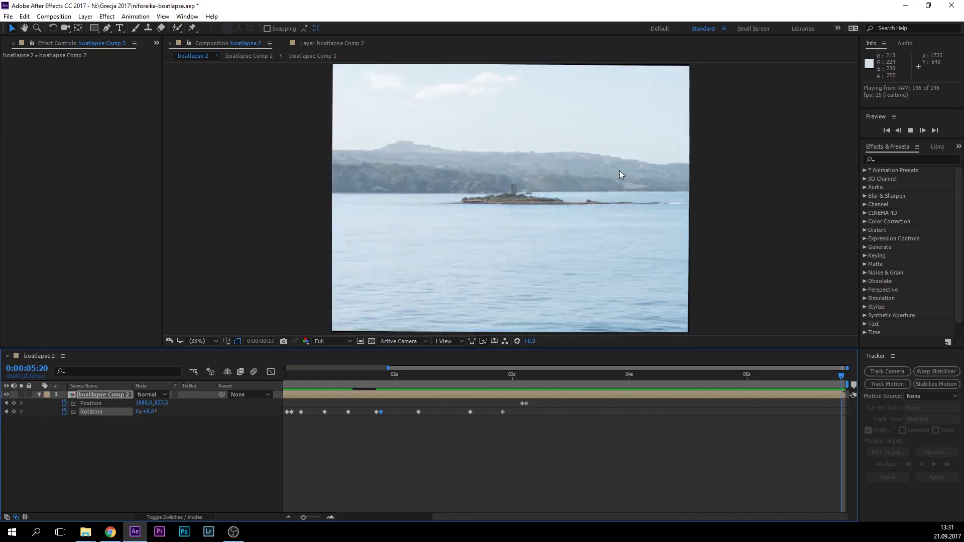
- Add a null object, parent boatlapse Comp 2 to it, show the null's rotation property and preview the composition
{"action": "left_click", "coordinate": [86, 17]}
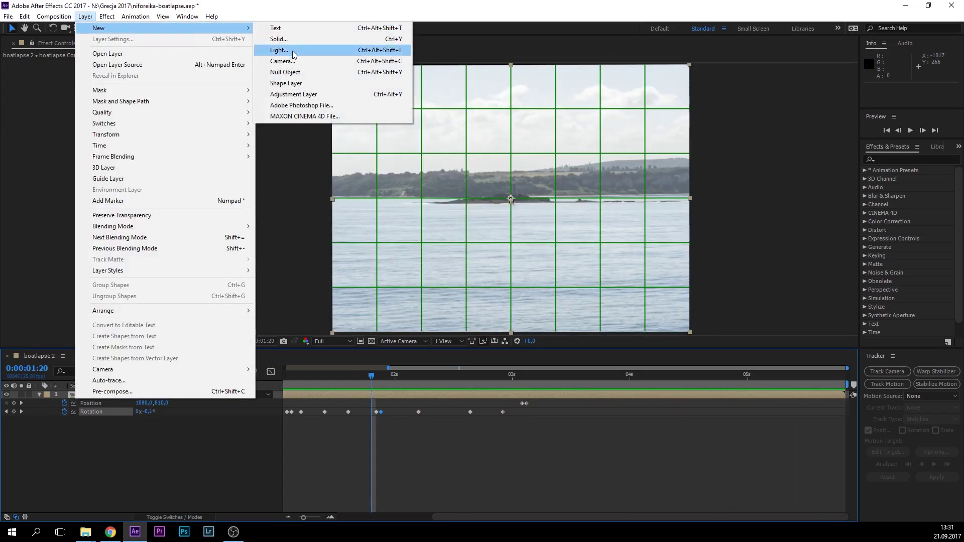
{"action": "left_click", "coordinate": [293, 73]}
{"action": "left_click_drag", "start_coordinate": [221, 404], "coordinate": [93, 394]}
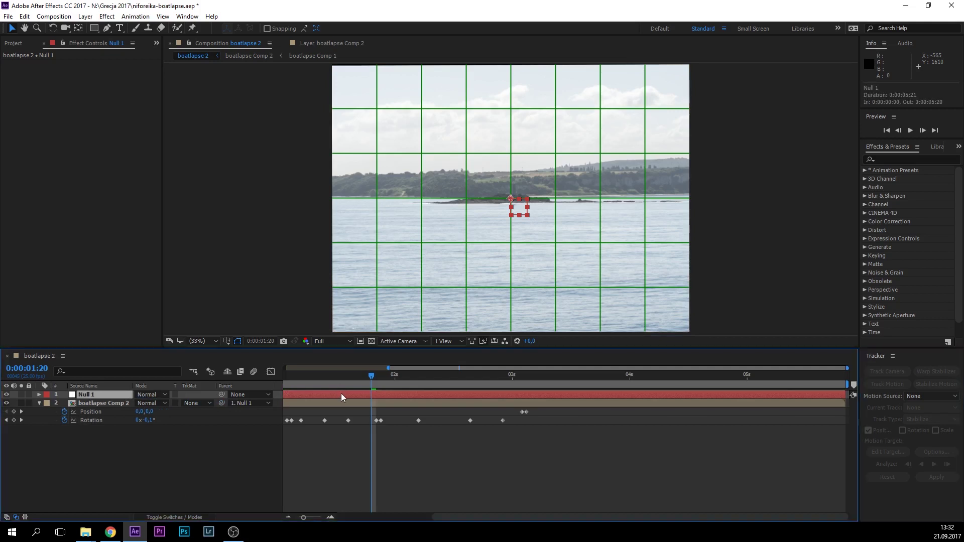
{"action": "key", "text": "r"}
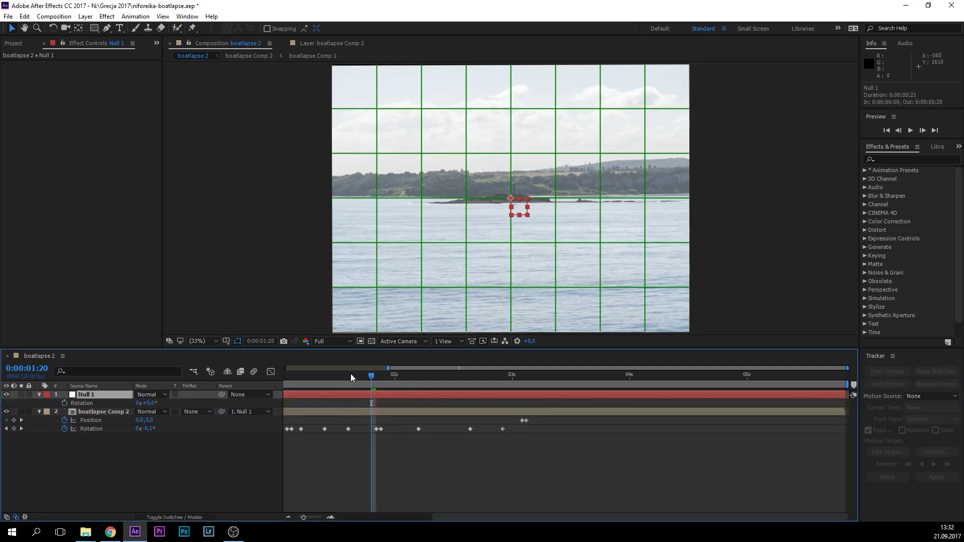
{"action": "key", "text": "space"}
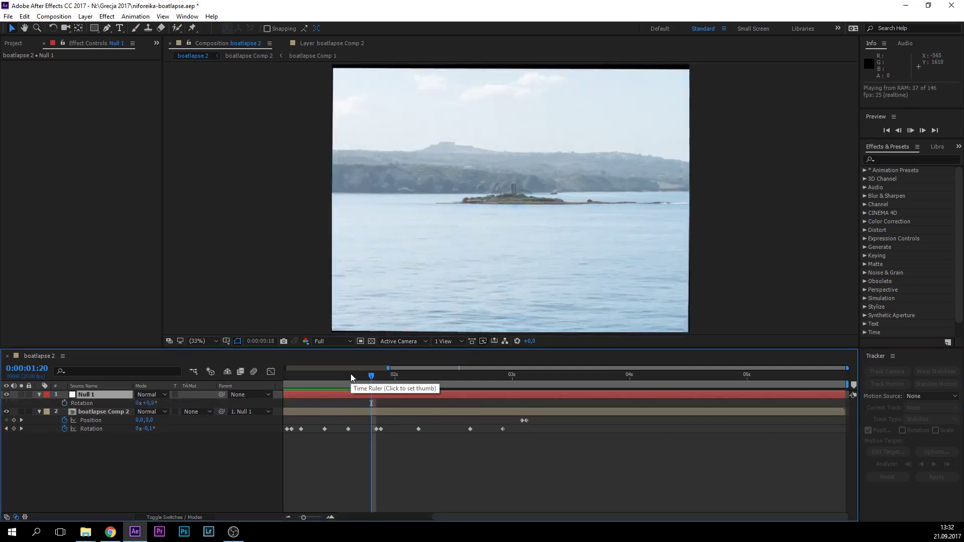
- Keyframe the null's rotation around the first second, end the work area at about 0:00:01:10 and preview that section
{"action": "scroll", "coordinate": [333, 372], "scroll_direction": "left", "scroll_amount": 3}
{"action": "mouse_move", "coordinate": [357, 375]}
{"action": "left_mouse_down"}
{"action": "mouse_move", "coordinate": [415, 376]}
{"action": "mouse_move", "coordinate": [369, 379]}
{"action": "left_mouse_up"}
{"action": "key", "text": "alt+shift+r"}
{"action": "mouse_move", "coordinate": [369, 379]}
{"action": "left_mouse_down"}
{"action": "mouse_move", "coordinate": [408, 384]}
{"action": "mouse_move", "coordinate": [357, 375]}
{"action": "left_mouse_up"}
{"action": "left_click", "coordinate": [288, 517]}
{"action": "left_click_drag", "start_coordinate": [847, 385], "coordinate": [422, 384]}
{"action": "left_click_drag", "start_coordinate": [344, 375], "coordinate": [390, 380]}
{"action": "key", "text": "space"}
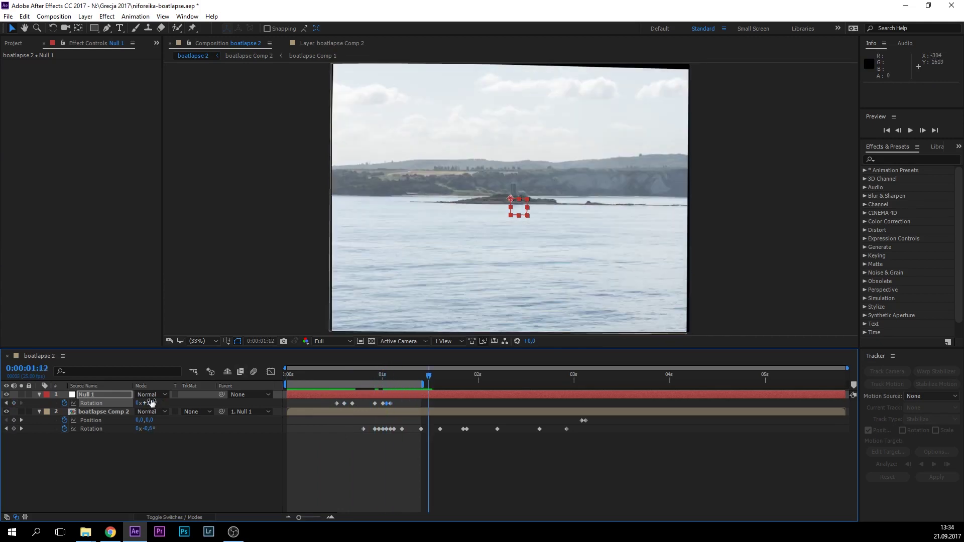
- Add a rotation keyframe to the null at about 0:00:04:07, checking the horizon against the grid, and preview
{"action": "key", "text": "ctrl+apostrophe"}
{"action": "left_click_drag", "start_coordinate": [735, 375], "coordinate": [695, 375]}
{"action": "left_click", "coordinate": [150, 403]}
{"action": "key", "text": "Return"}
{"action": "key", "text": "space"}
- Limit the work area to about 0:00:01:02–0:00:03:11, preview it and adjust the null's rotation with a keyframe at 0:00:01:24
{"action": "left_click_drag", "start_coordinate": [286, 385], "coordinate": [388, 384]}
{"action": "left_click_drag", "start_coordinate": [847, 384], "coordinate": [617, 385]}
{"action": "key", "text": "space"}
{"action": "left_click_drag", "start_coordinate": [432, 376], "coordinate": [476, 380]}
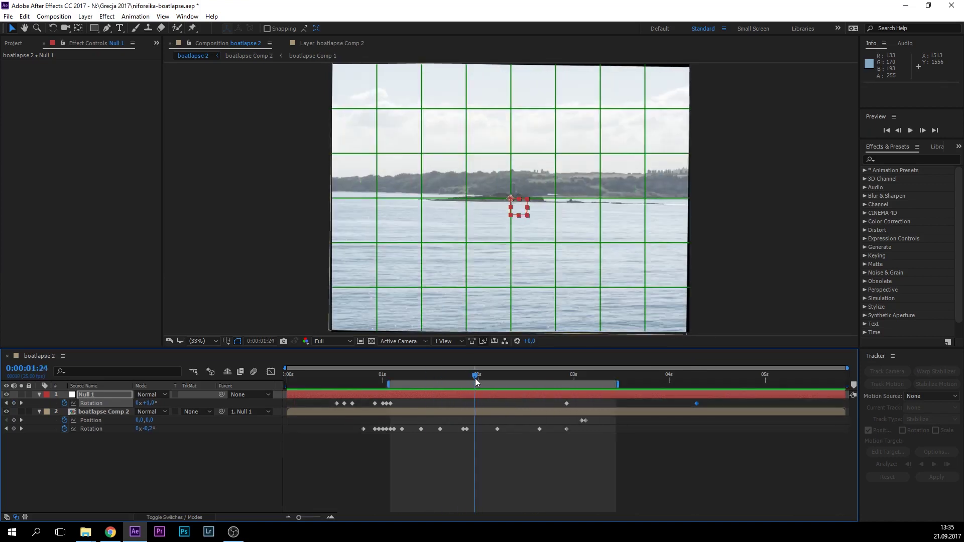
{"action": "left_click", "coordinate": [150, 403]}
{"action": "key", "text": "Return"}
- Preview the corrected section, restore the work area to the full composition and play the whole clip
{"action": "key", "text": "space"}
{"action": "key", "text": "space"}
{"action": "left_click_drag", "start_coordinate": [616, 385], "coordinate": [847, 384]}
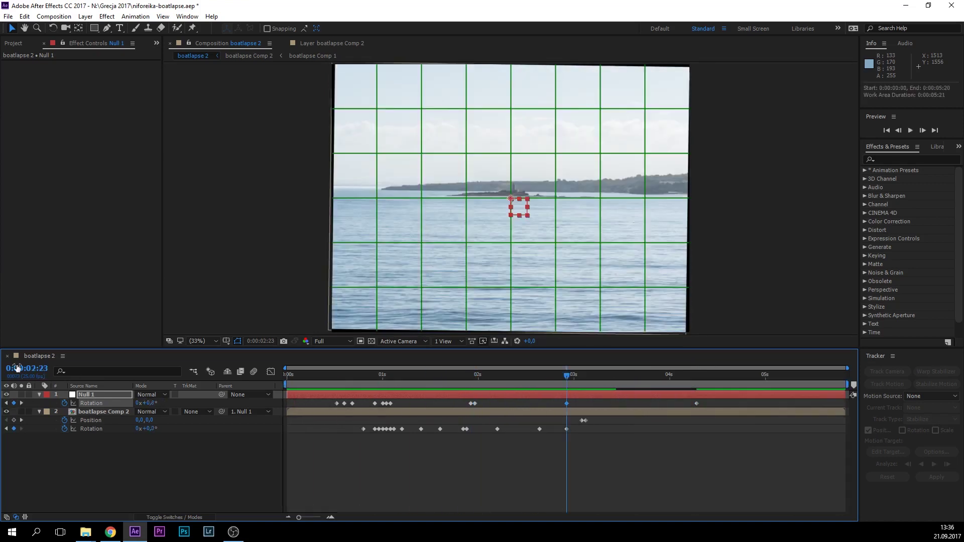
{"action": "key", "text": "space"}
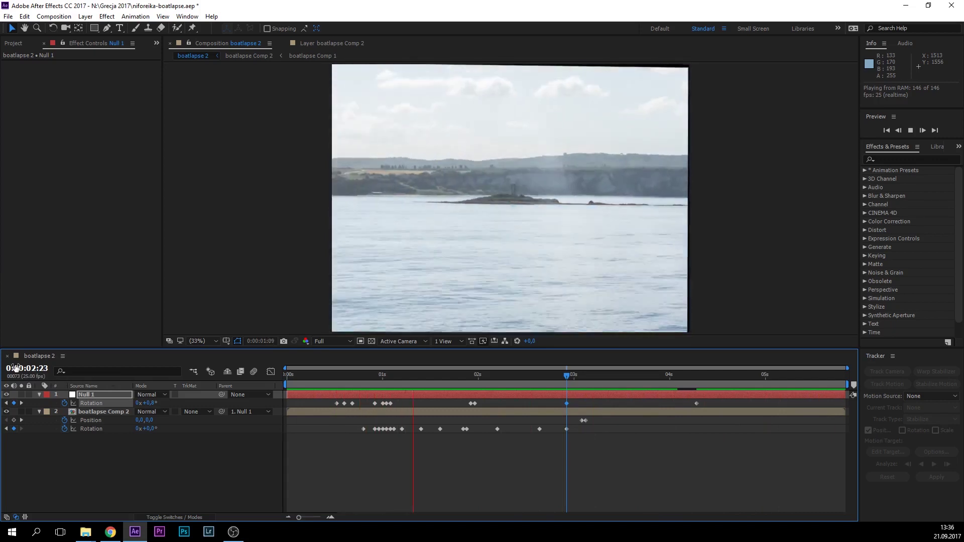
- Create a composition named boatlapse 1080 containing boatlapse 2, position the layer at 960, 706 and preview it
{"action": "left_click", "coordinate": [53, 16]}
{"action": "left_click", "coordinate": [80, 41]}
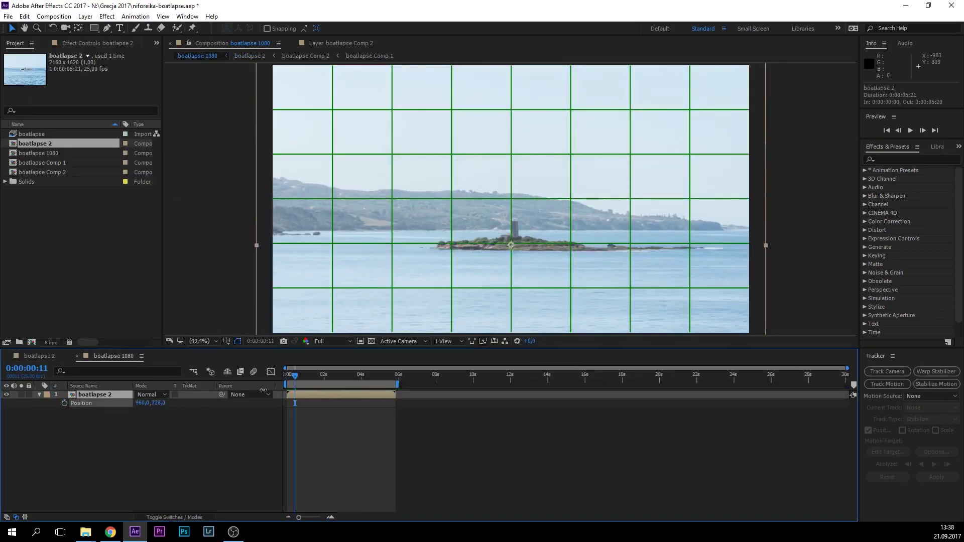
{"action": "key", "text": "space"}
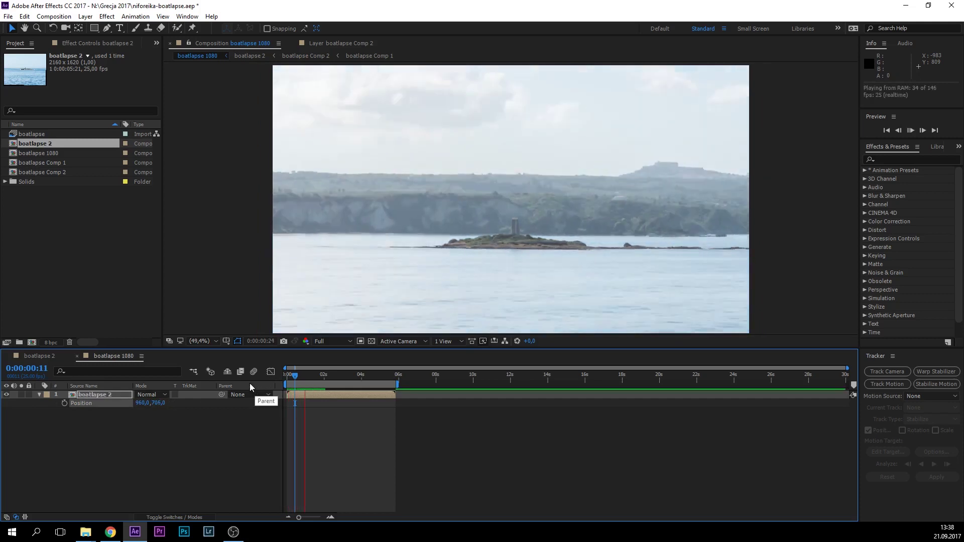